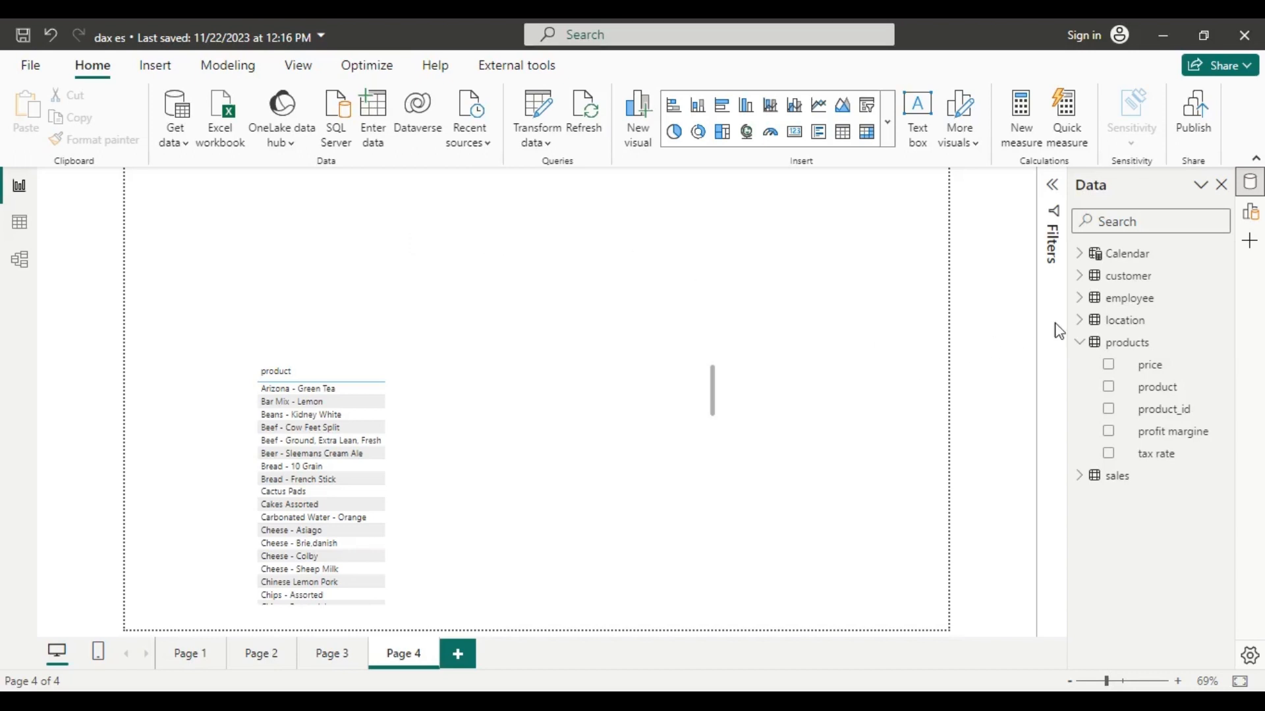
# Step: Collapse the products table's fields and examine the sales table's rows and columns in Table view
pyautogui.click(1075, 343)
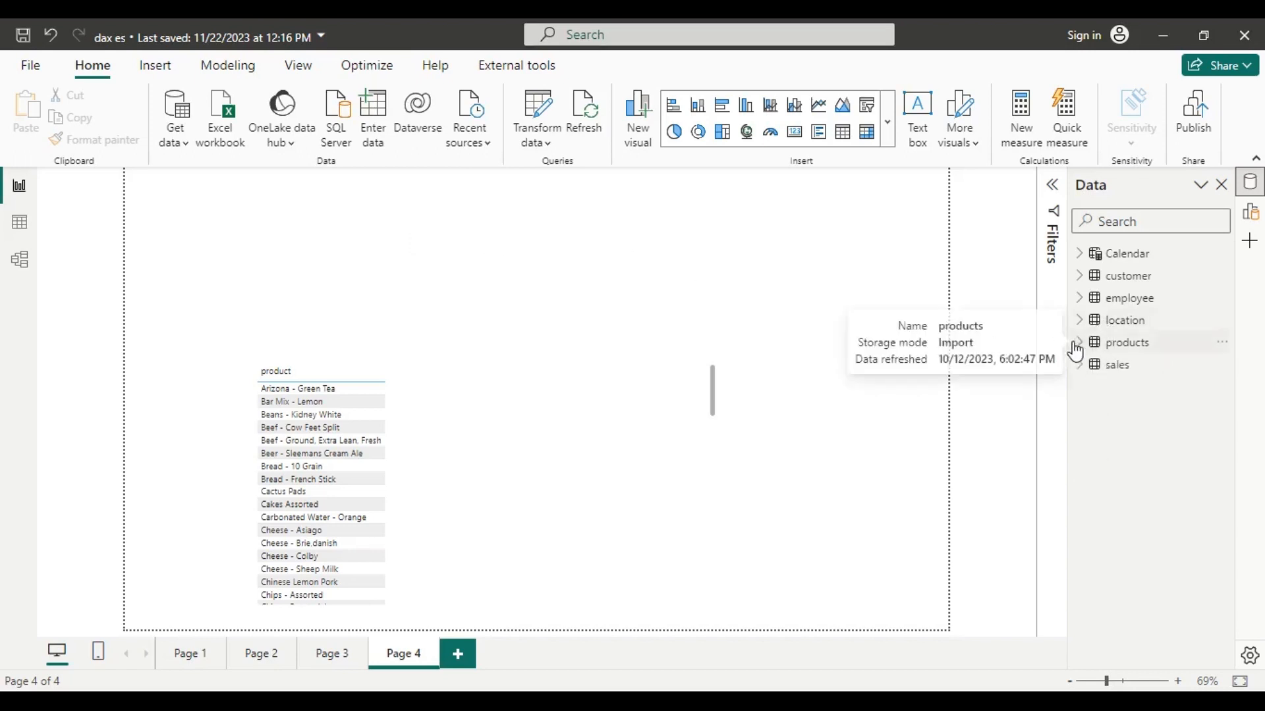
pyautogui.click(1118, 368)
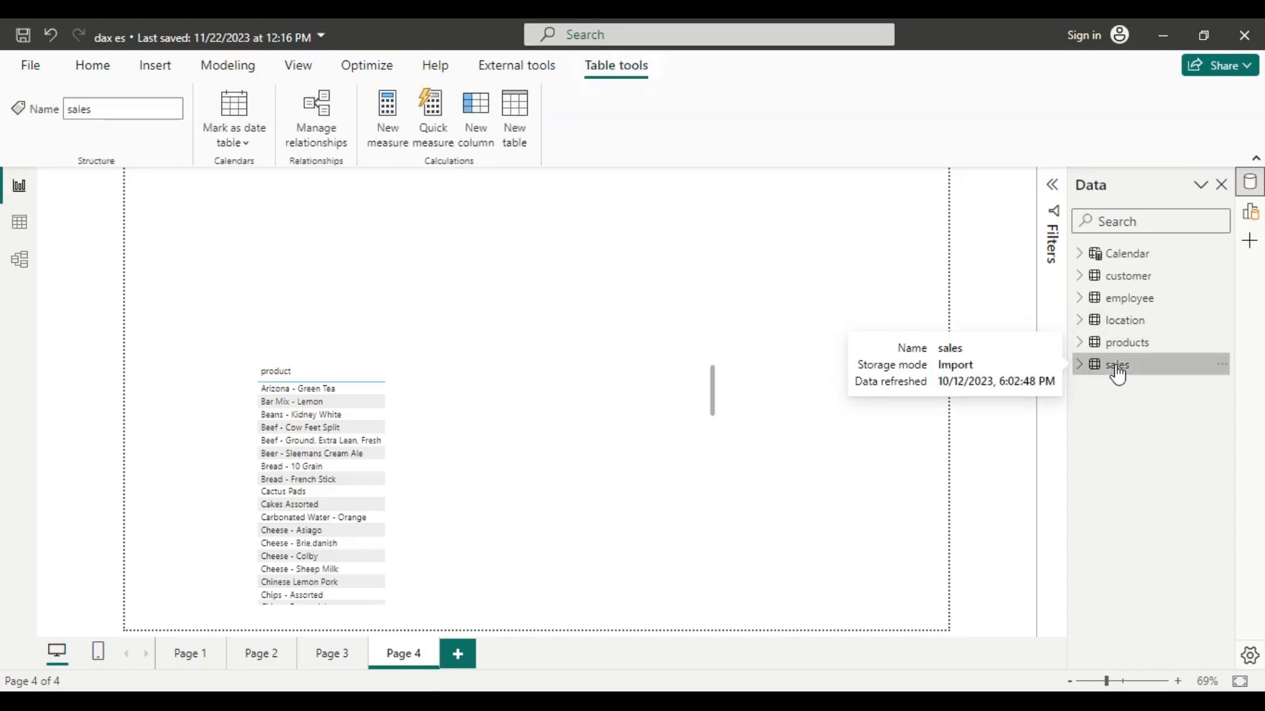
pyautogui.click(22, 224)
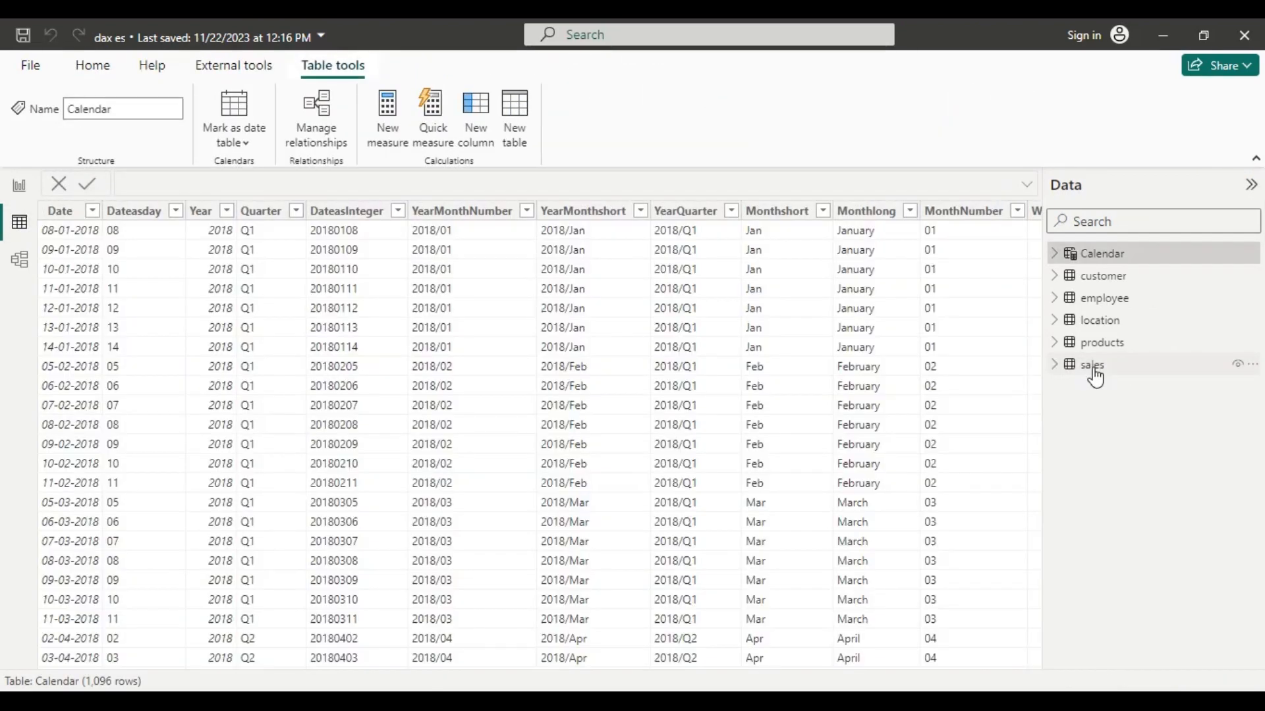
pyautogui.click(1094, 371)
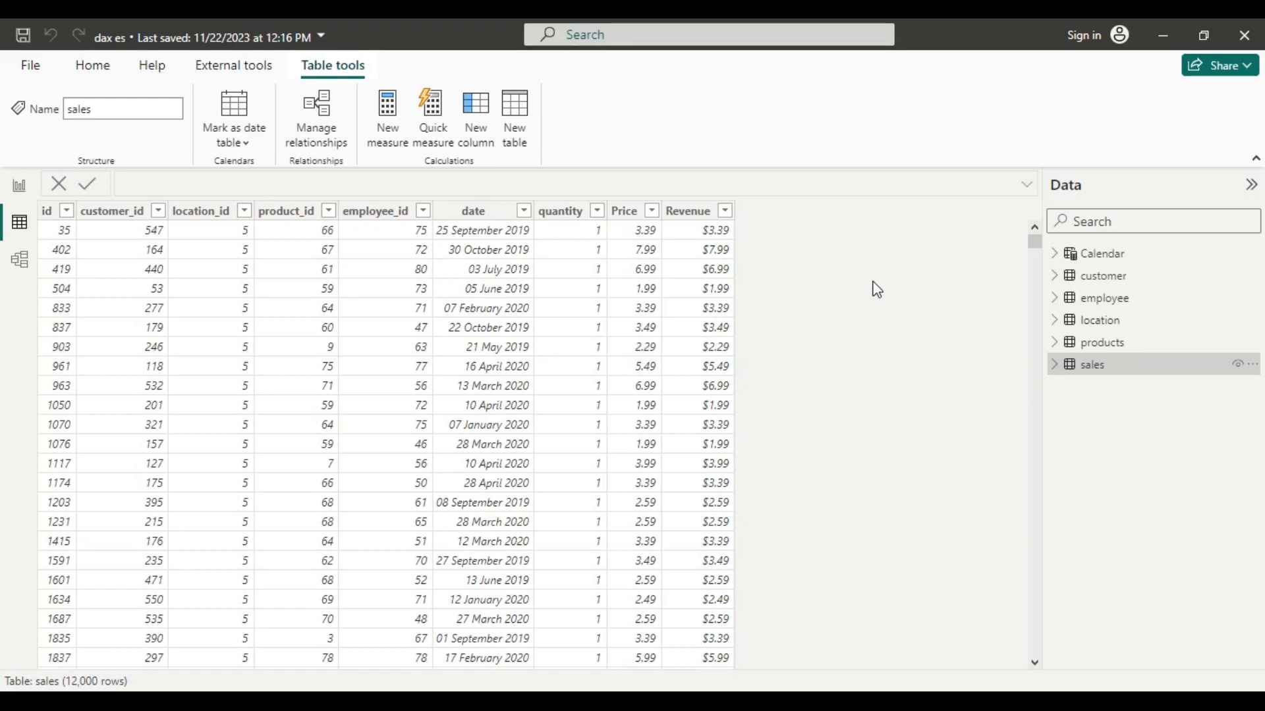
# Step: Return to the report page and begin a new measure named example 1 using the SUM function
pyautogui.click(18, 188)
pyautogui.click(485, 298)
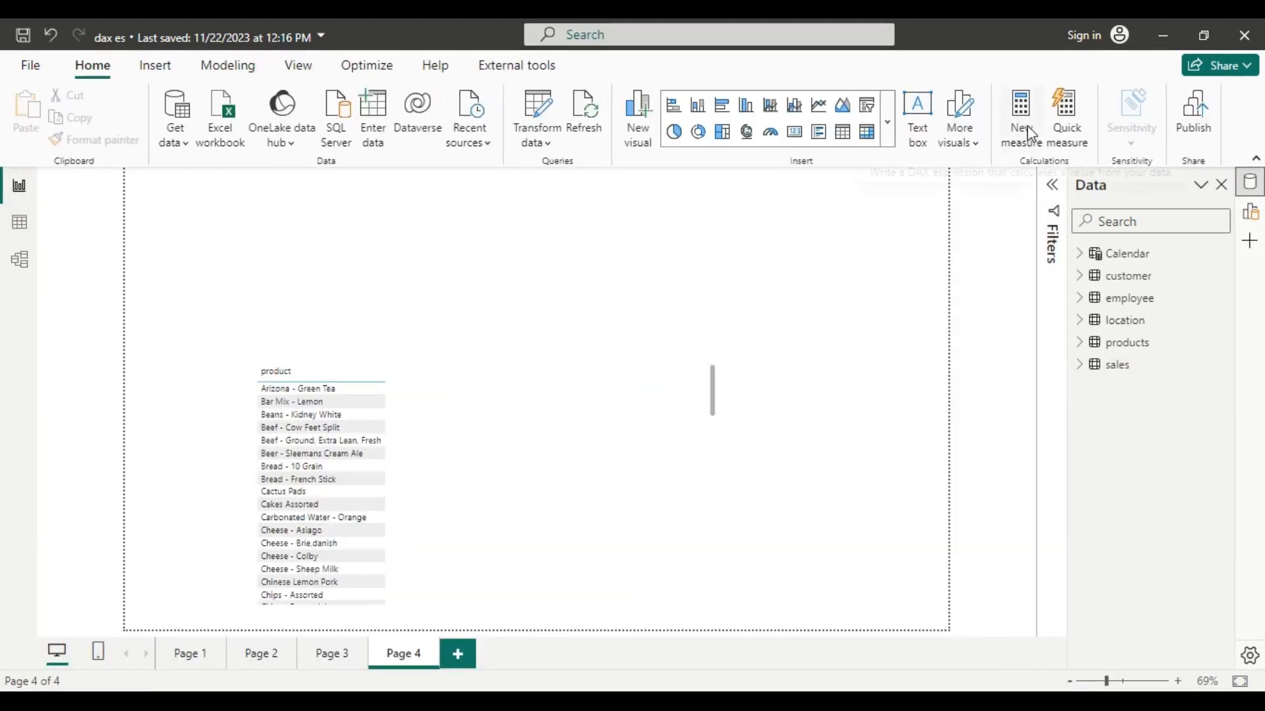
pyautogui.click(1032, 134)
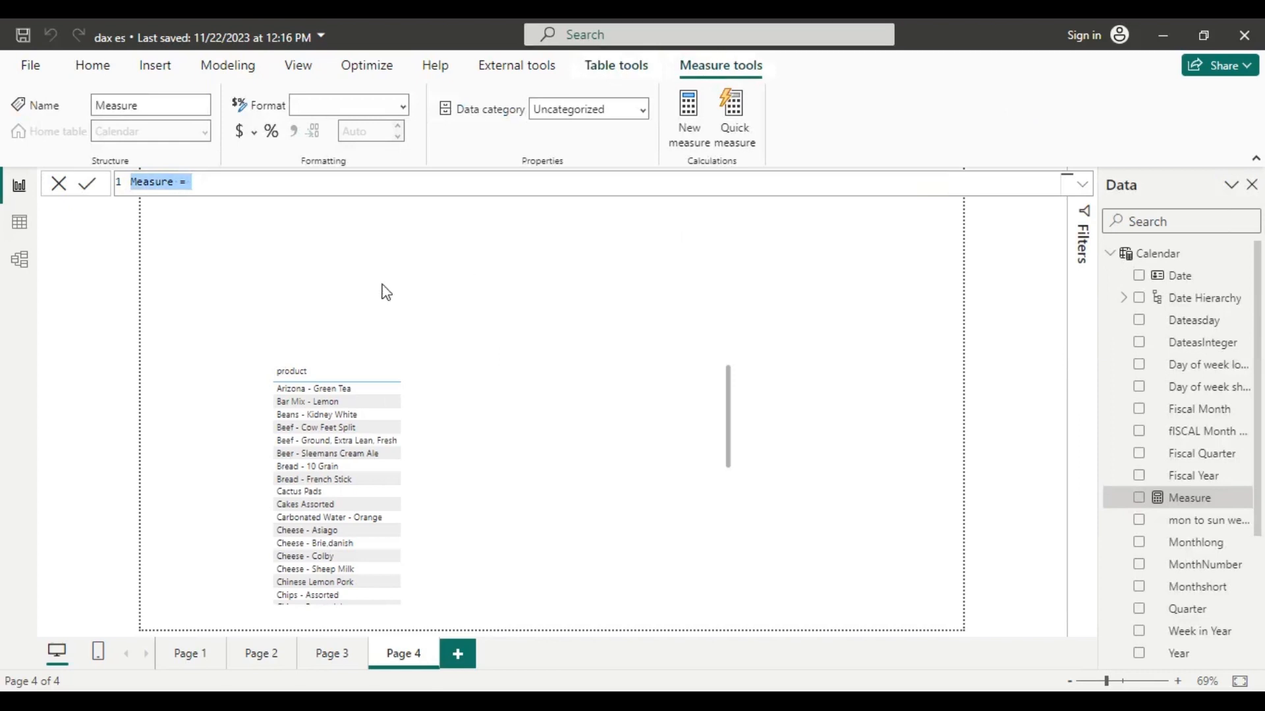
pyautogui.write('e')
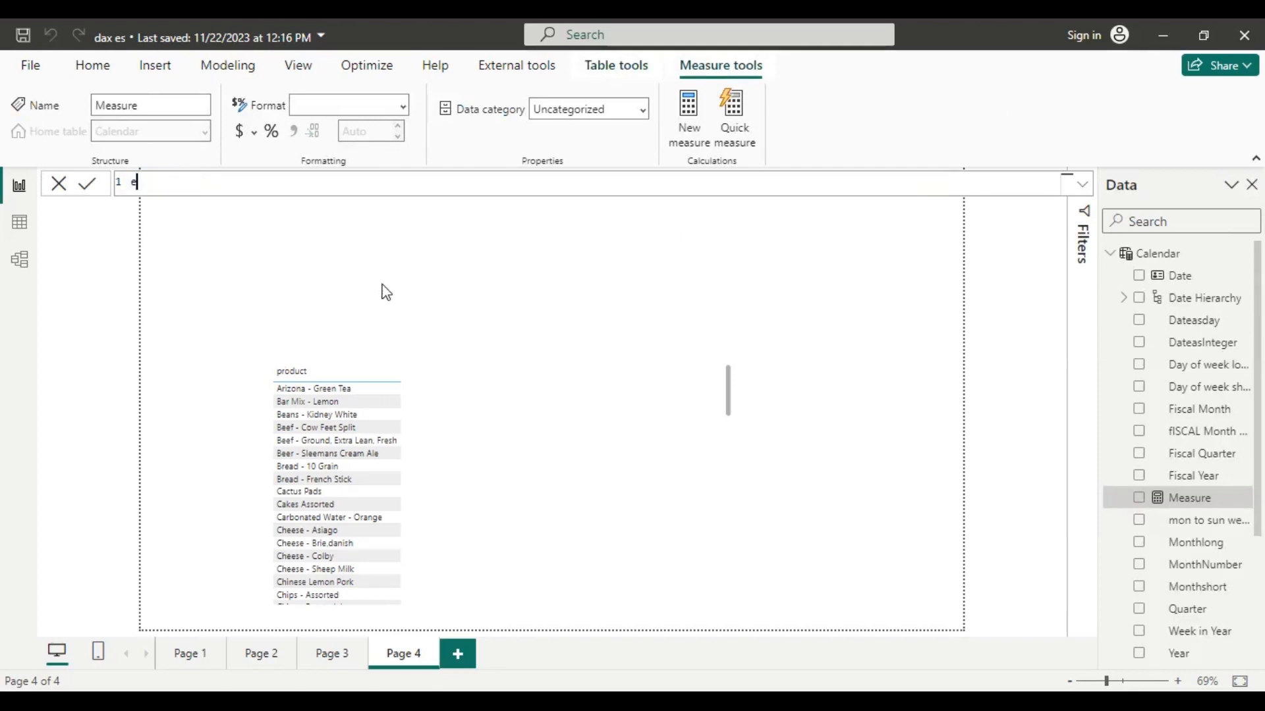
pyautogui.write('xample')
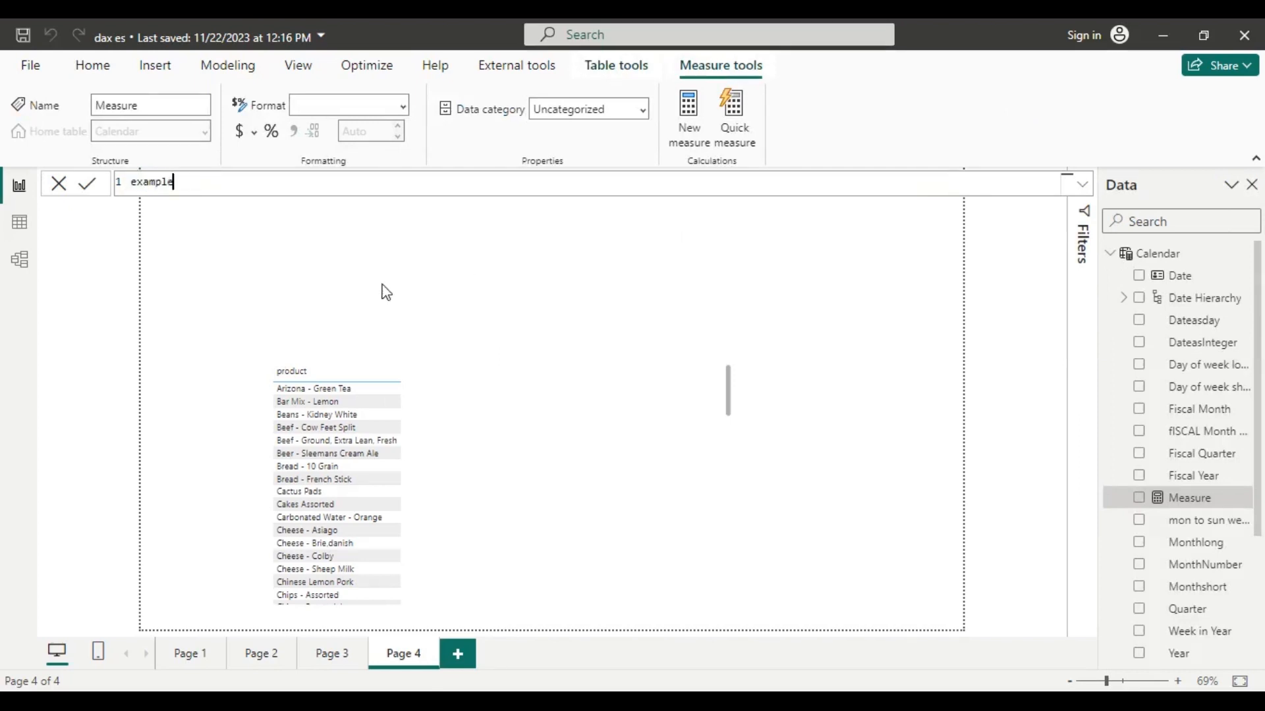
pyautogui.write(' 1 = sum')
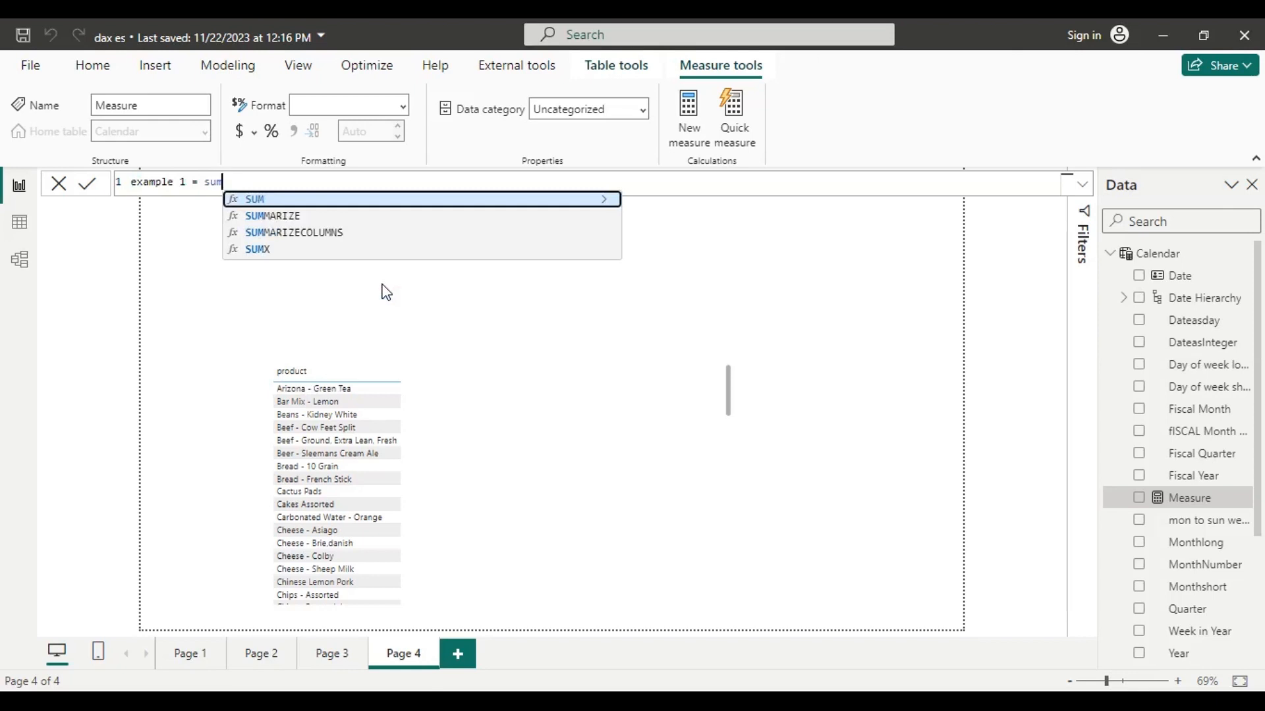
pyautogui.click(611, 205)
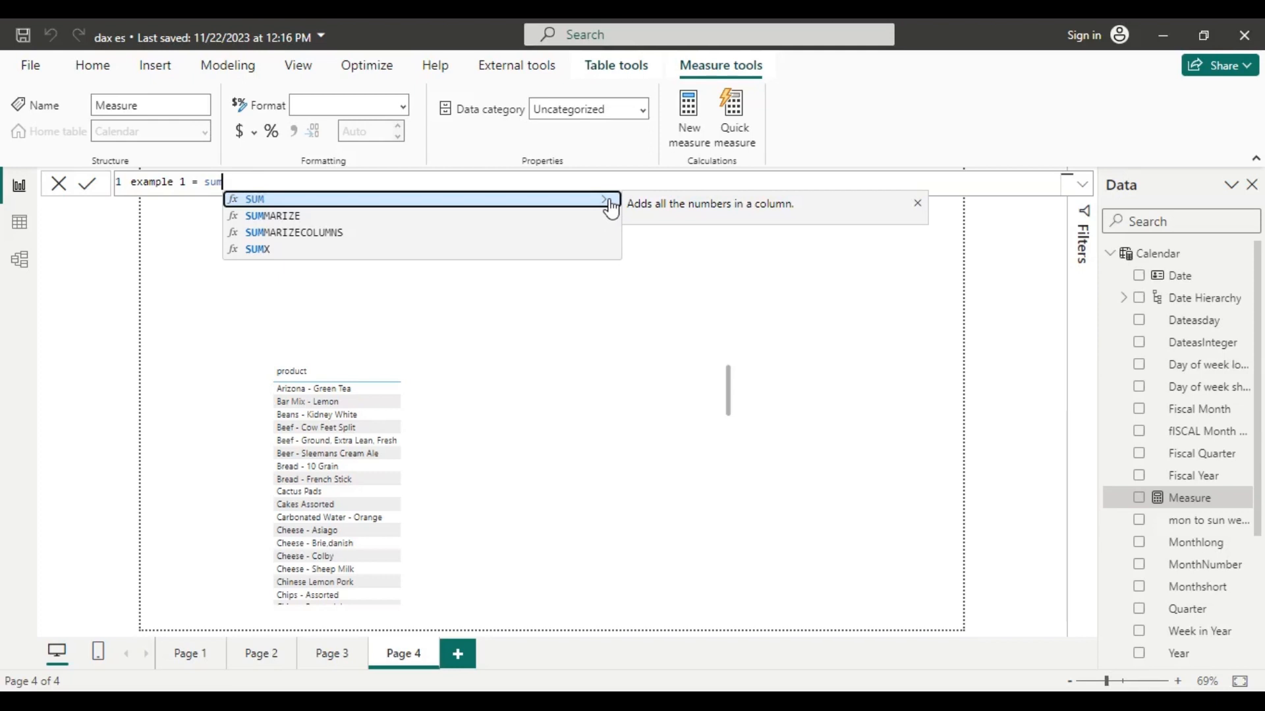
pyautogui.click(545, 208)
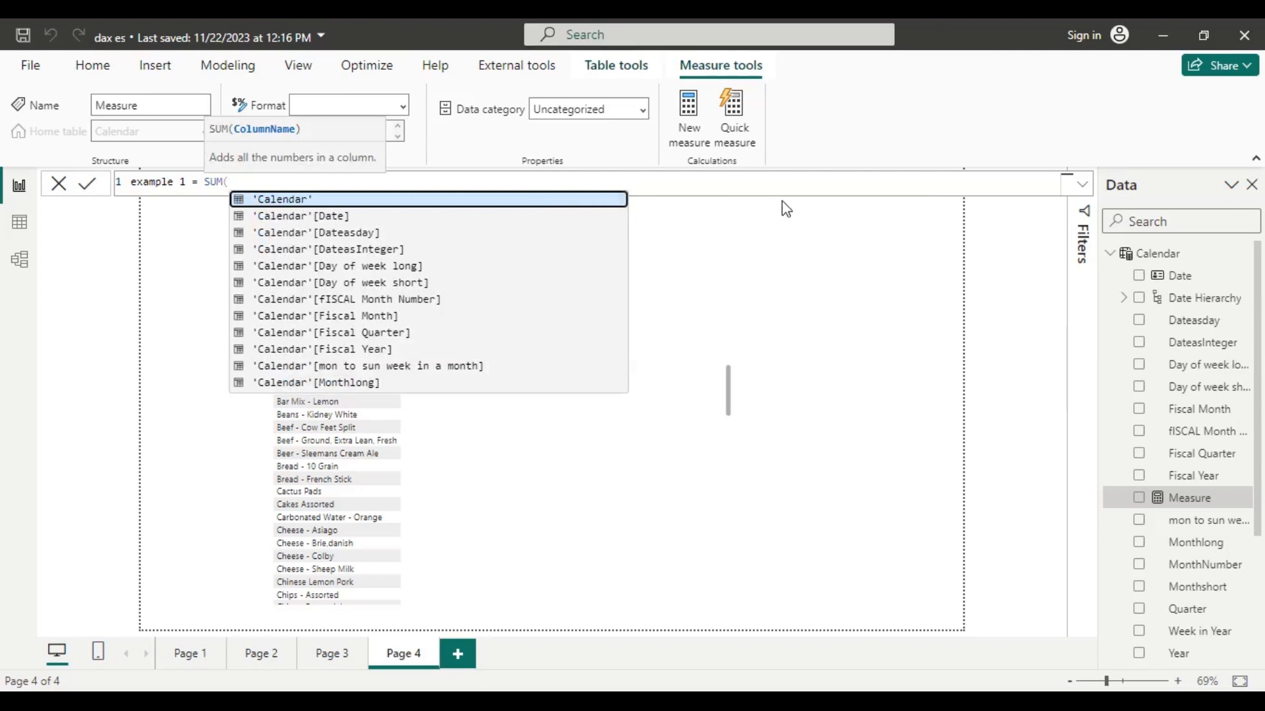
# Step: Complete the example 1 formula with the column sales[quantity] and commit the measure
pyautogui.write('sa')
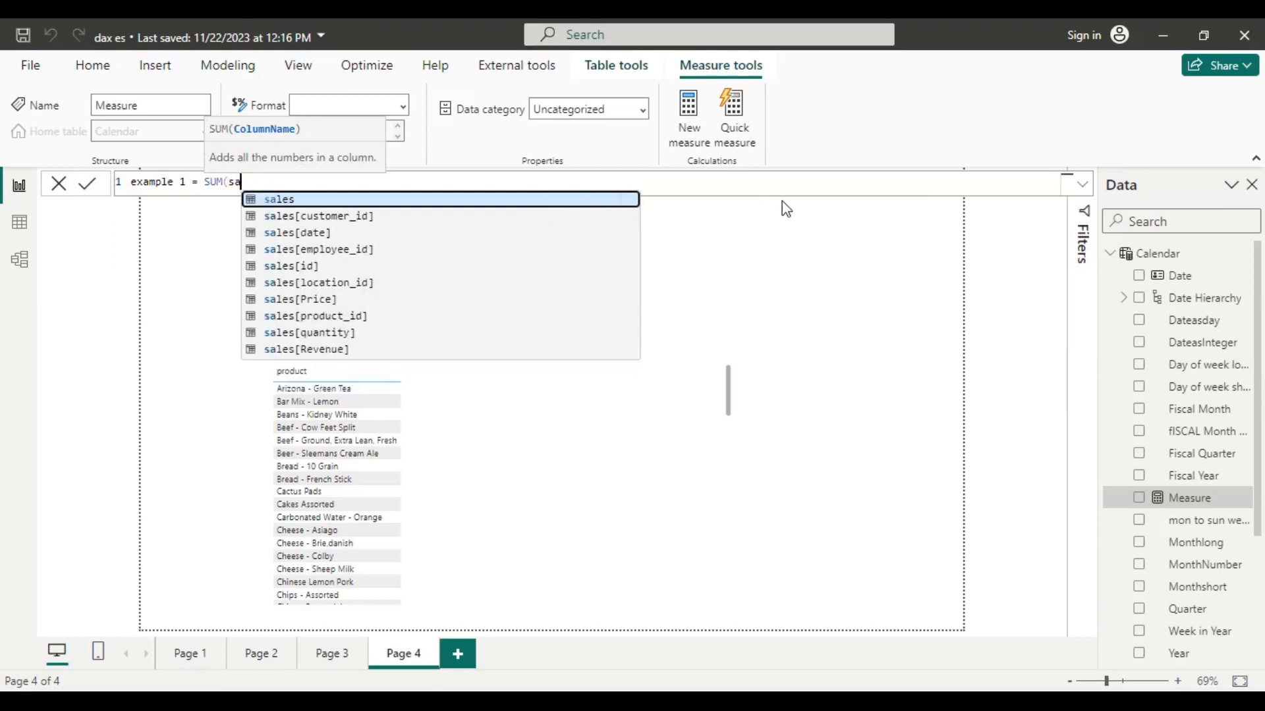
pyautogui.write('l')
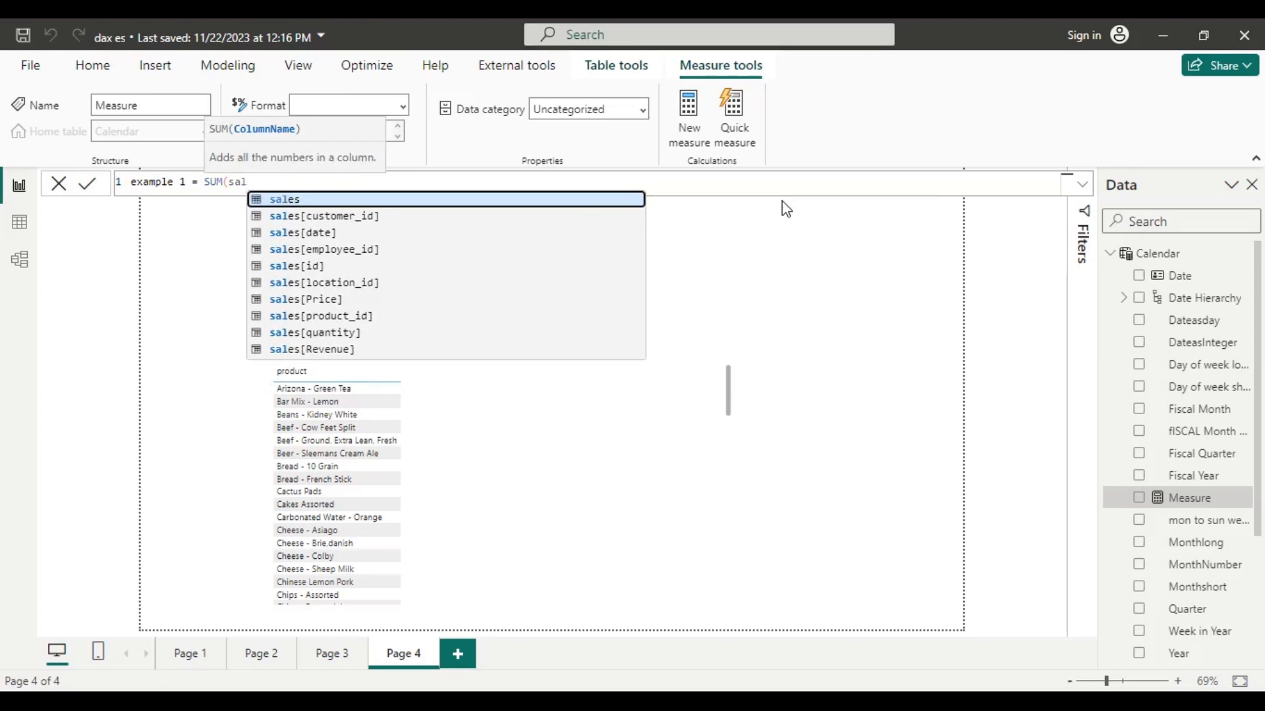
pyautogui.press('Down')
pyautogui.press('Down')
pyautogui.press('Down')
pyautogui.press('Down')
pyautogui.press('Down')
pyautogui.press('Down')
pyautogui.press('Down')
pyautogui.press('Down')
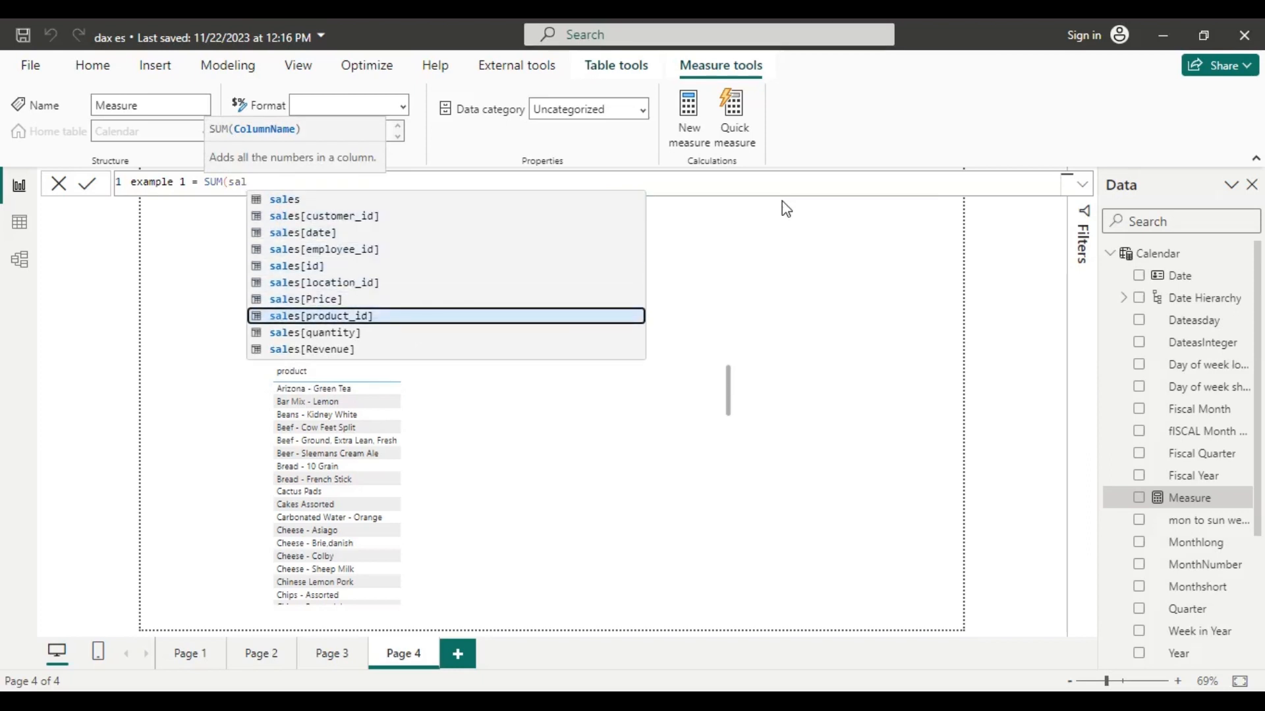
pyautogui.press('Tab')
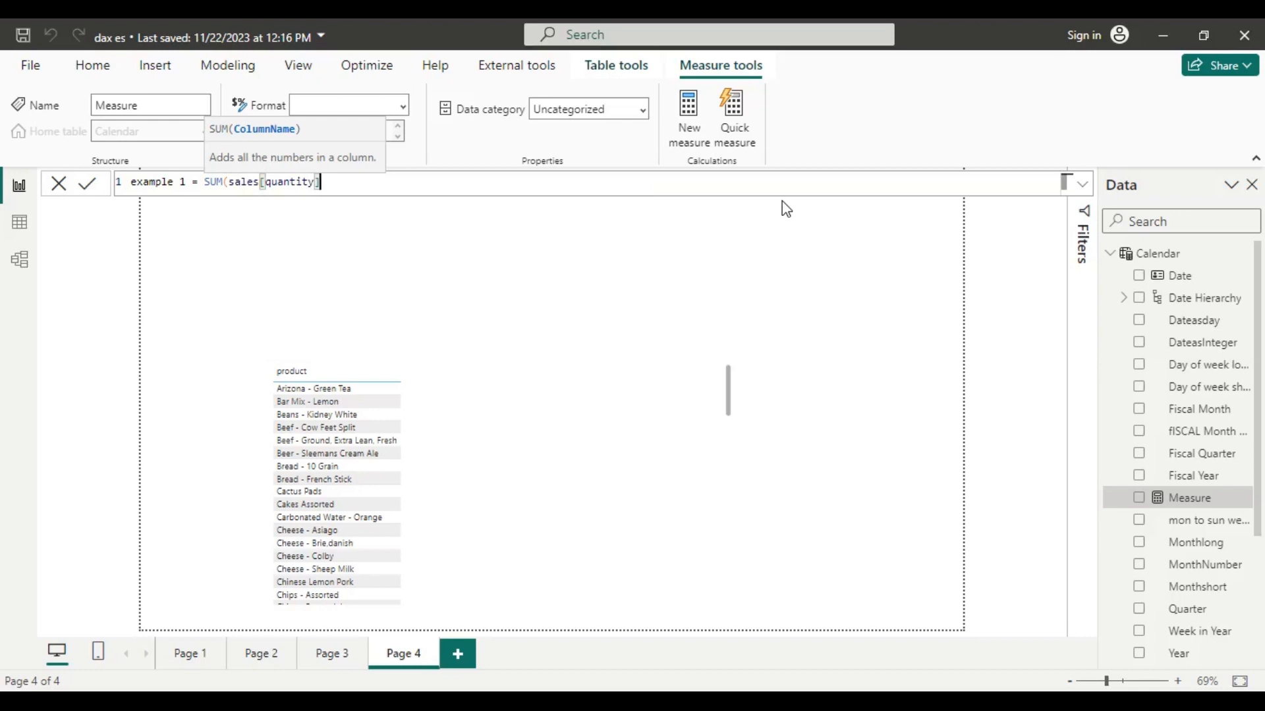
pyautogui.write(')')
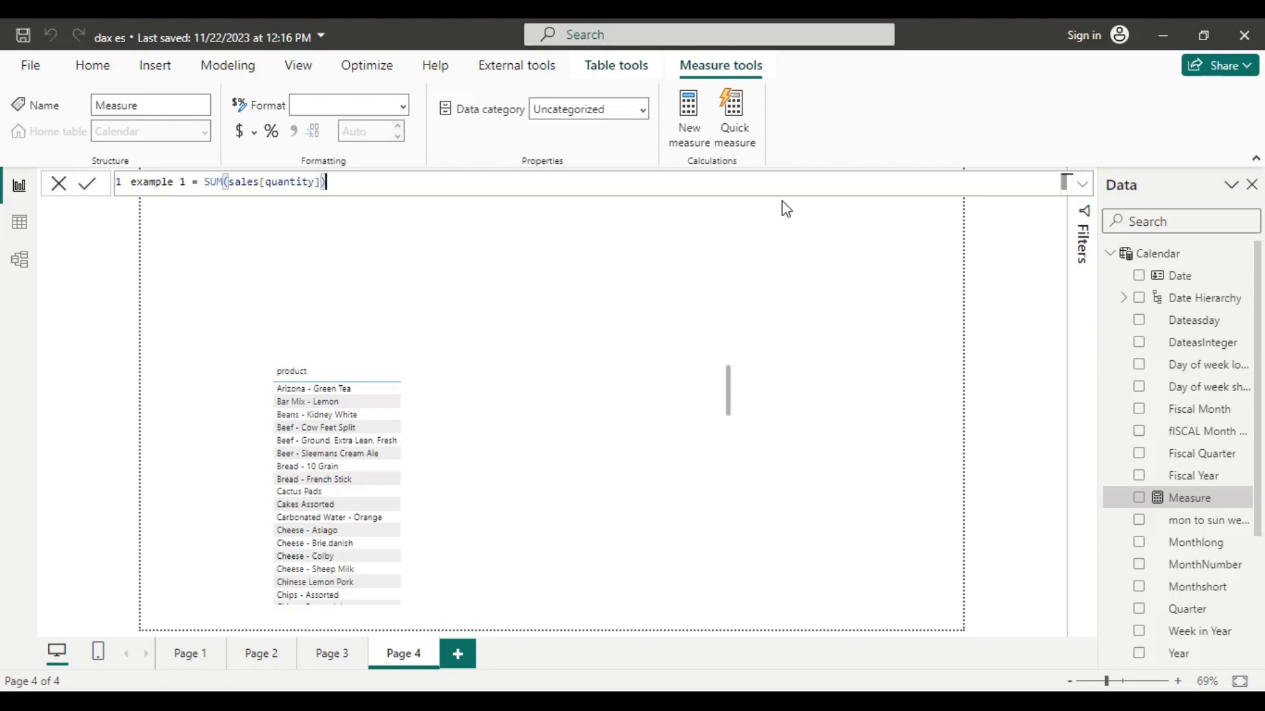
pyautogui.press('Return')
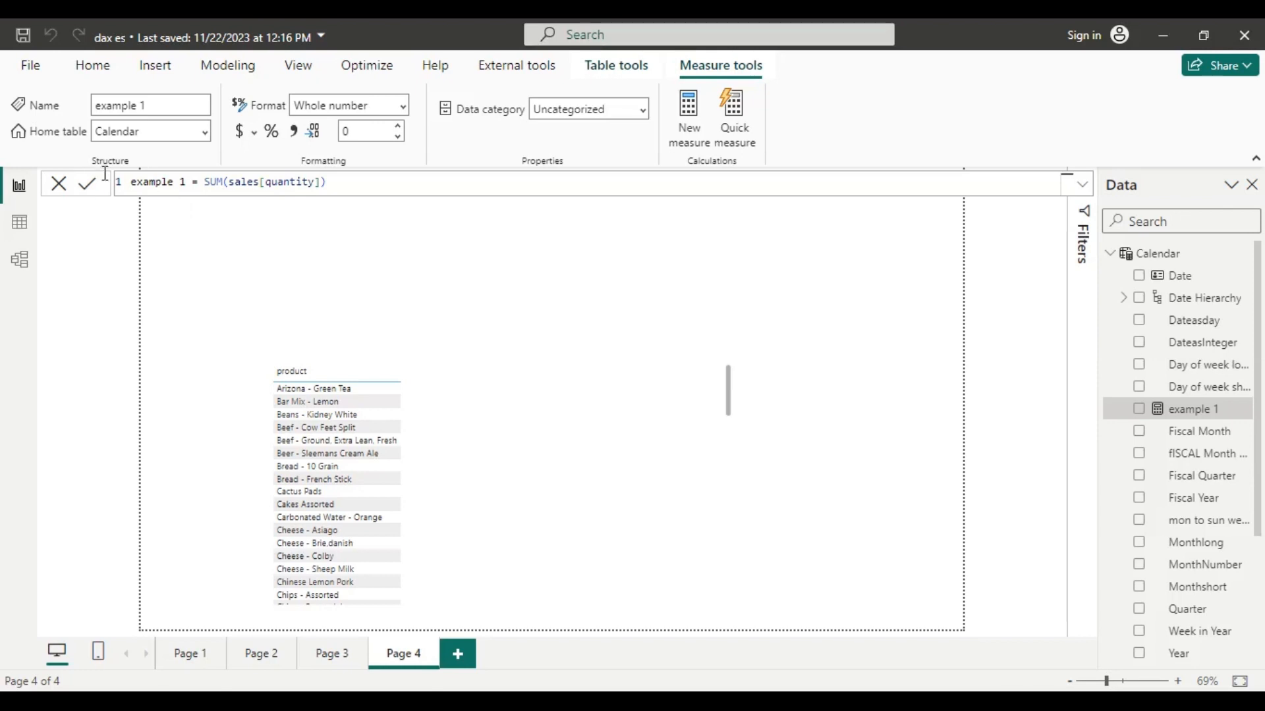
# Step: Collapse the Calendar table's fields and review the sales table's quantity data in Table view
pyautogui.click(22, 224)
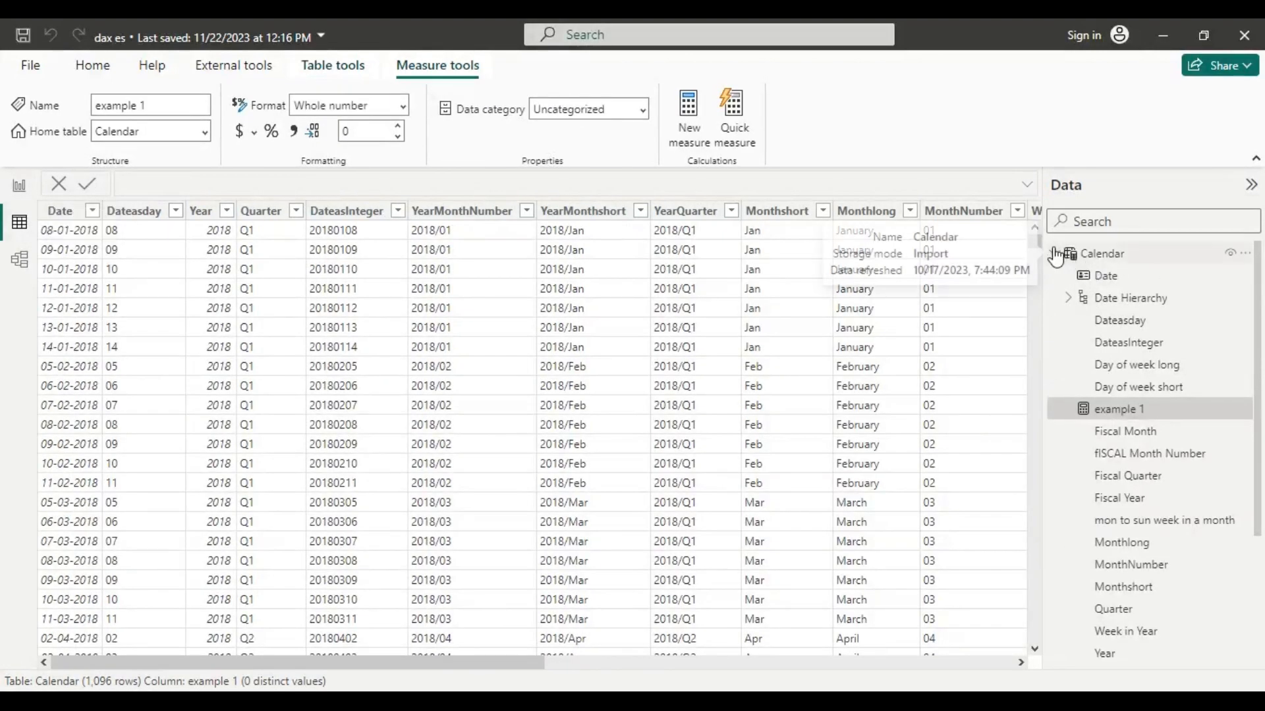
pyautogui.click(1055, 254)
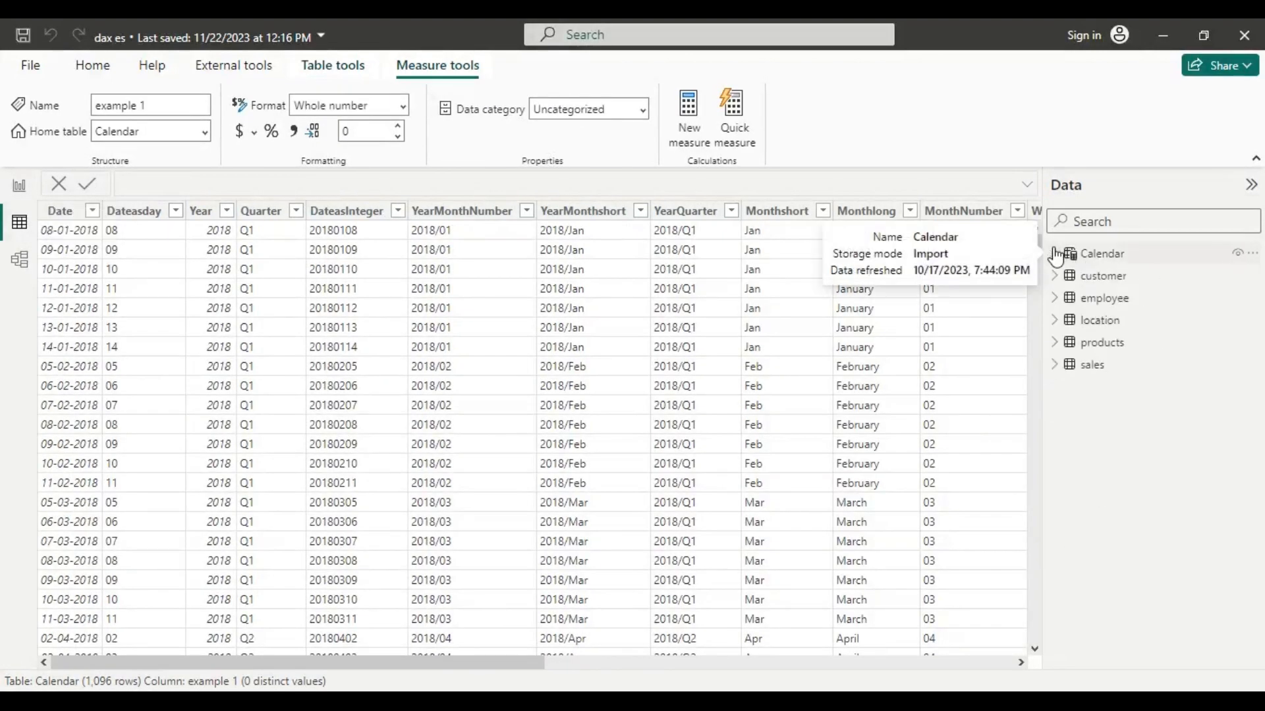
pyautogui.click(1090, 365)
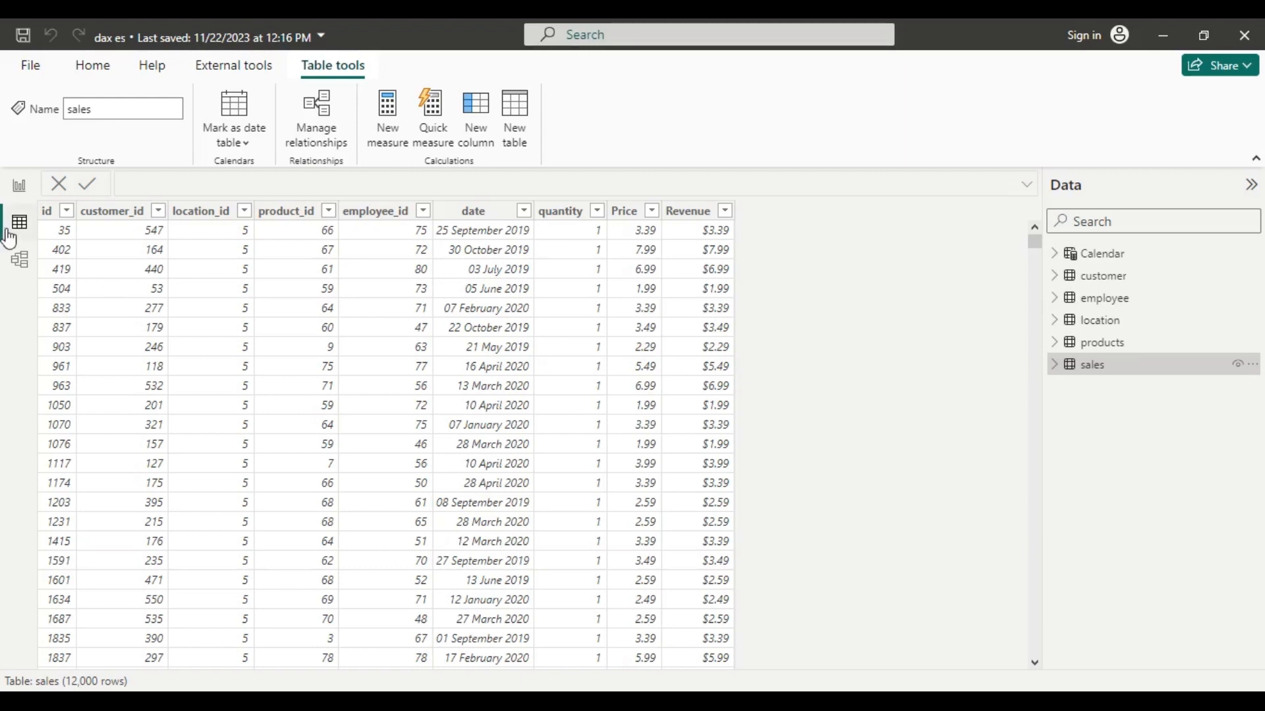
# Step: Place the example 1 measure as a card in the upper-right part of report Page 4 and reduce the card's height
pyautogui.click(16, 189)
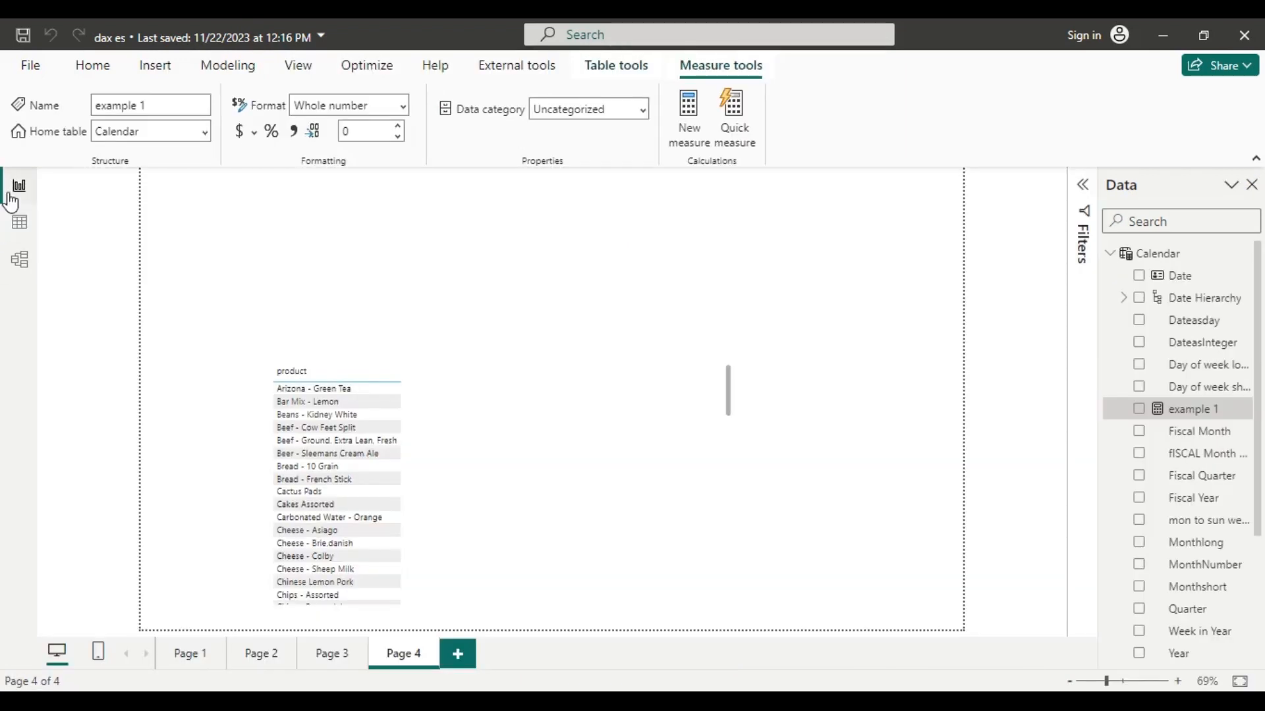
pyautogui.moveTo(1191, 421); pyautogui.dragTo(795, 240)
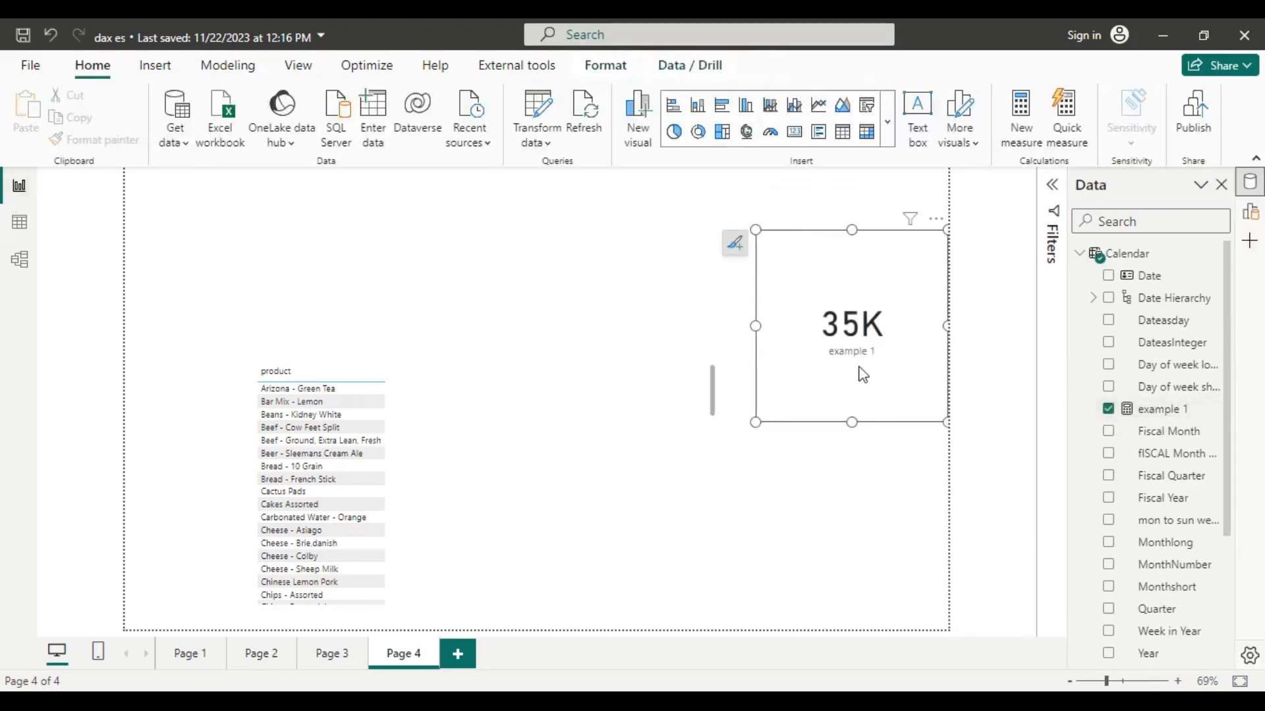
pyautogui.moveTo(851, 424); pyautogui.dragTo(848, 304)
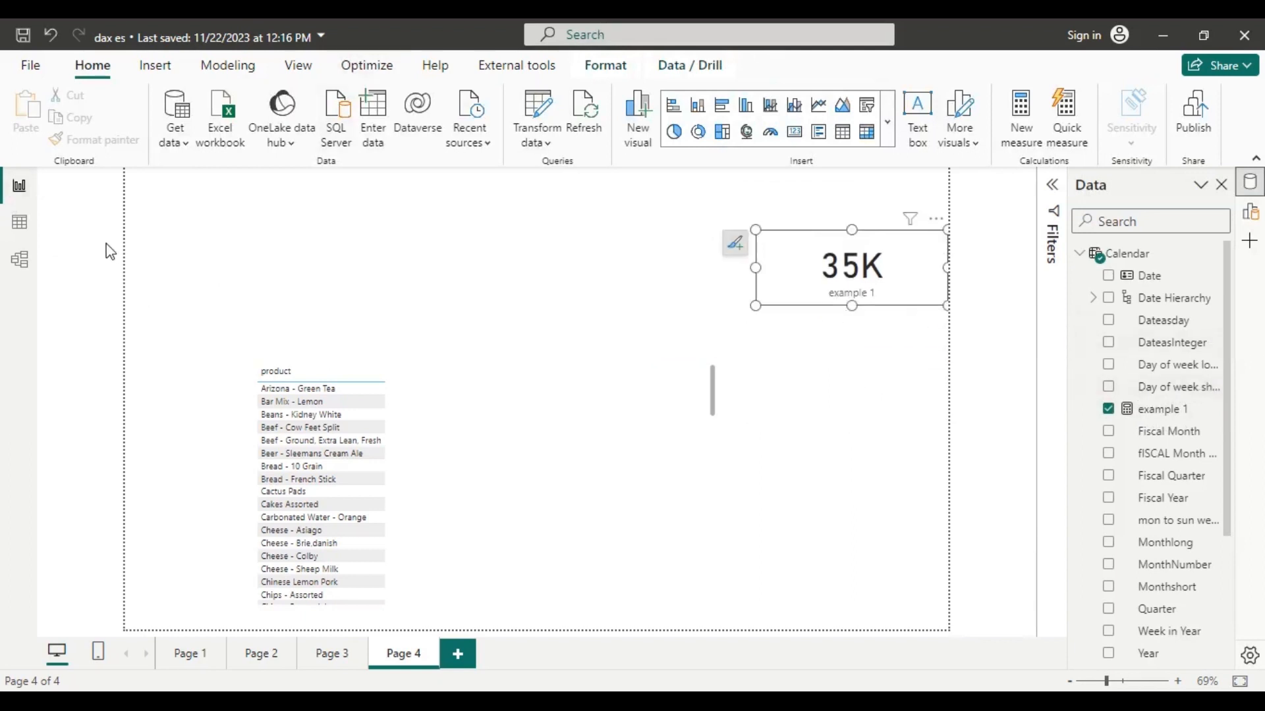
# Step: Begin a second measure named example 2 using the SUMX function
pyautogui.click(1030, 121)
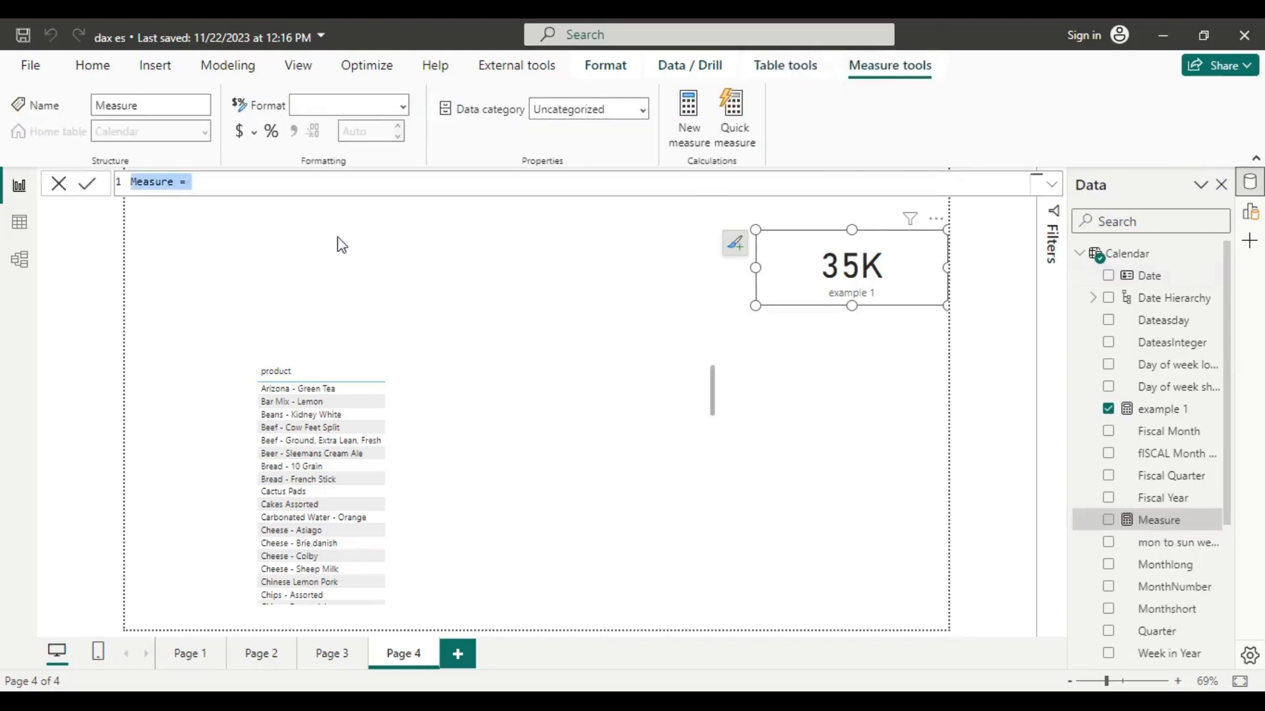
pyautogui.press('BackSpace')
pyautogui.write('exa')
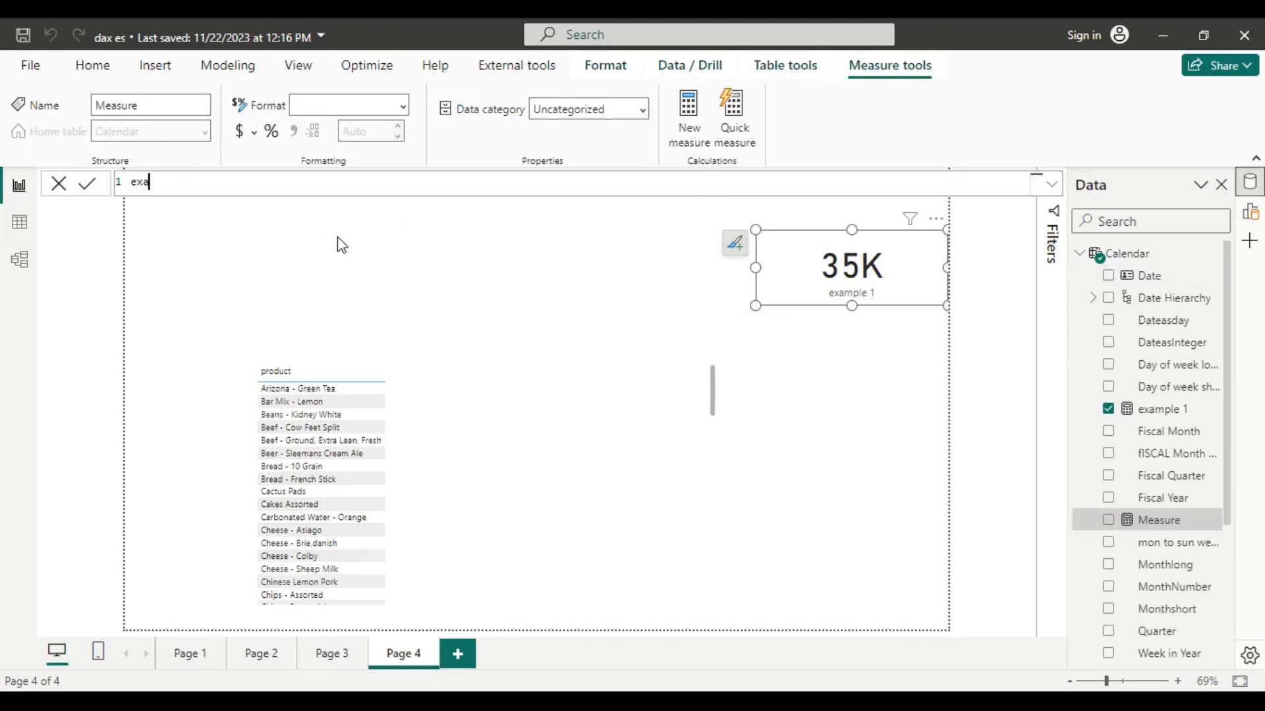
pyautogui.write('mple 2 = sumx')
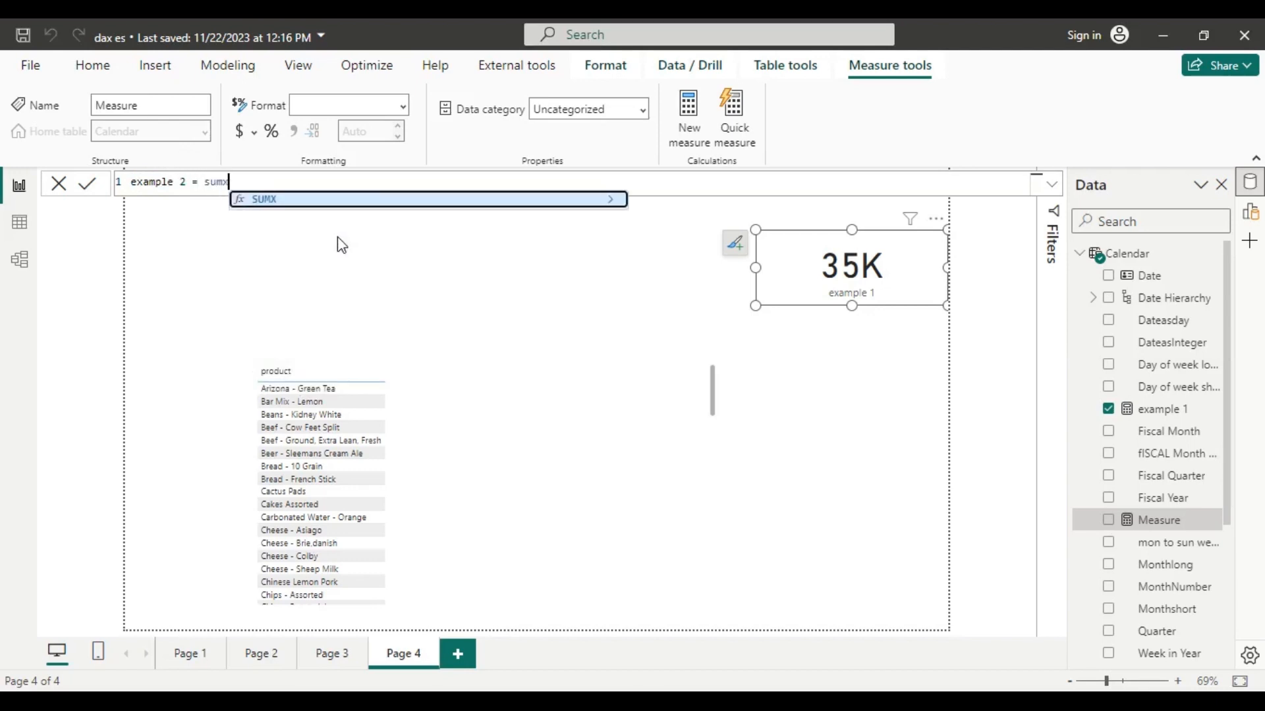
pyautogui.click(612, 202)
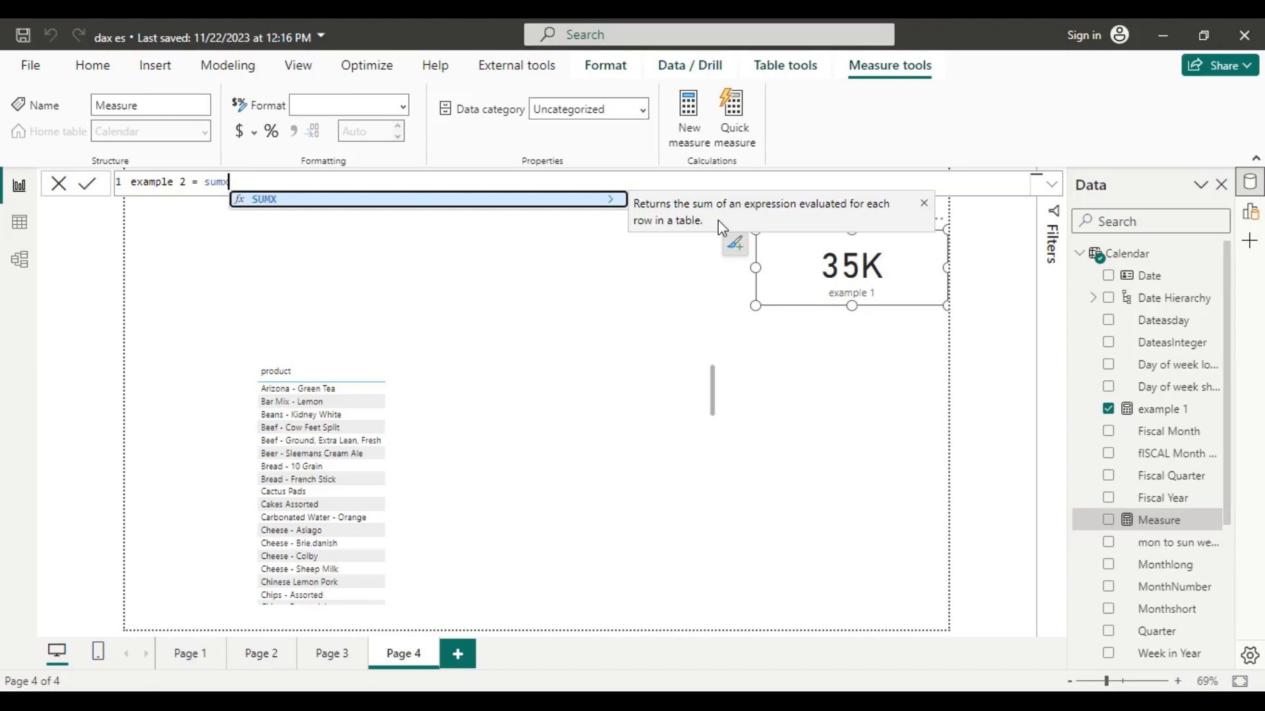
pyautogui.click(585, 200)
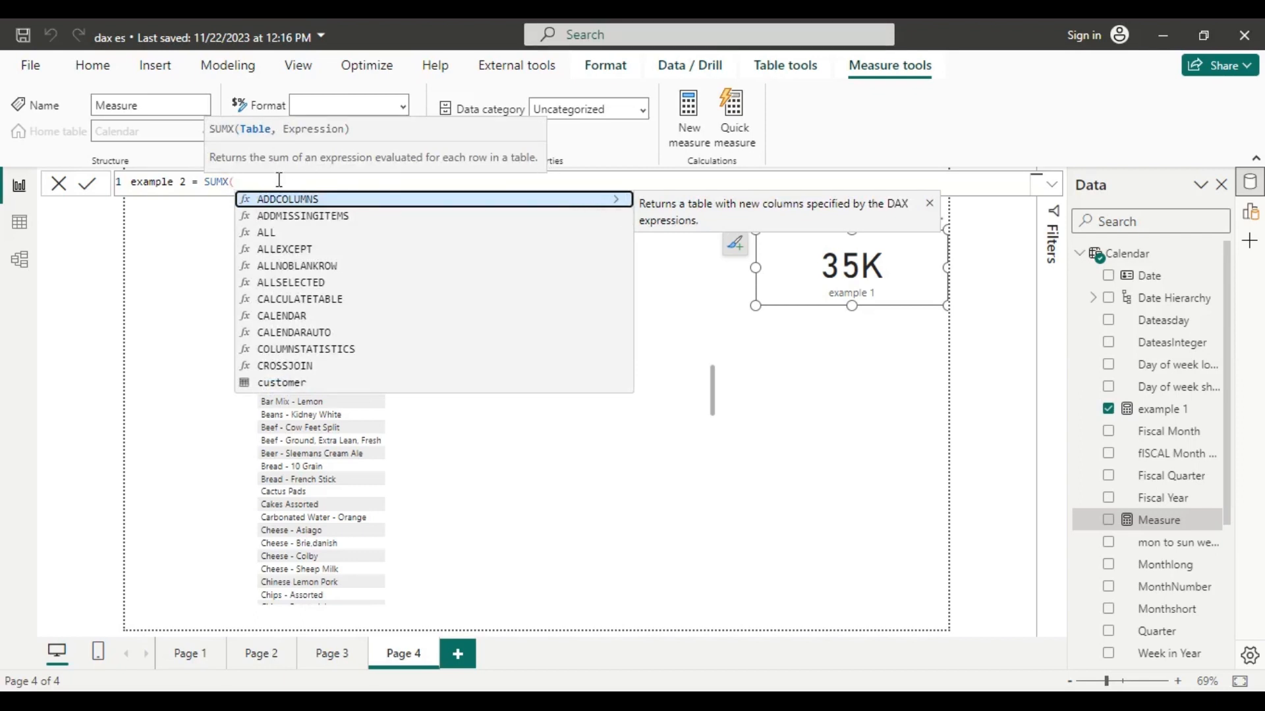
# Step: Complete the example 2 formula with the sales table and the expression sales[quantity], and commit the measure
pyautogui.write('sal')
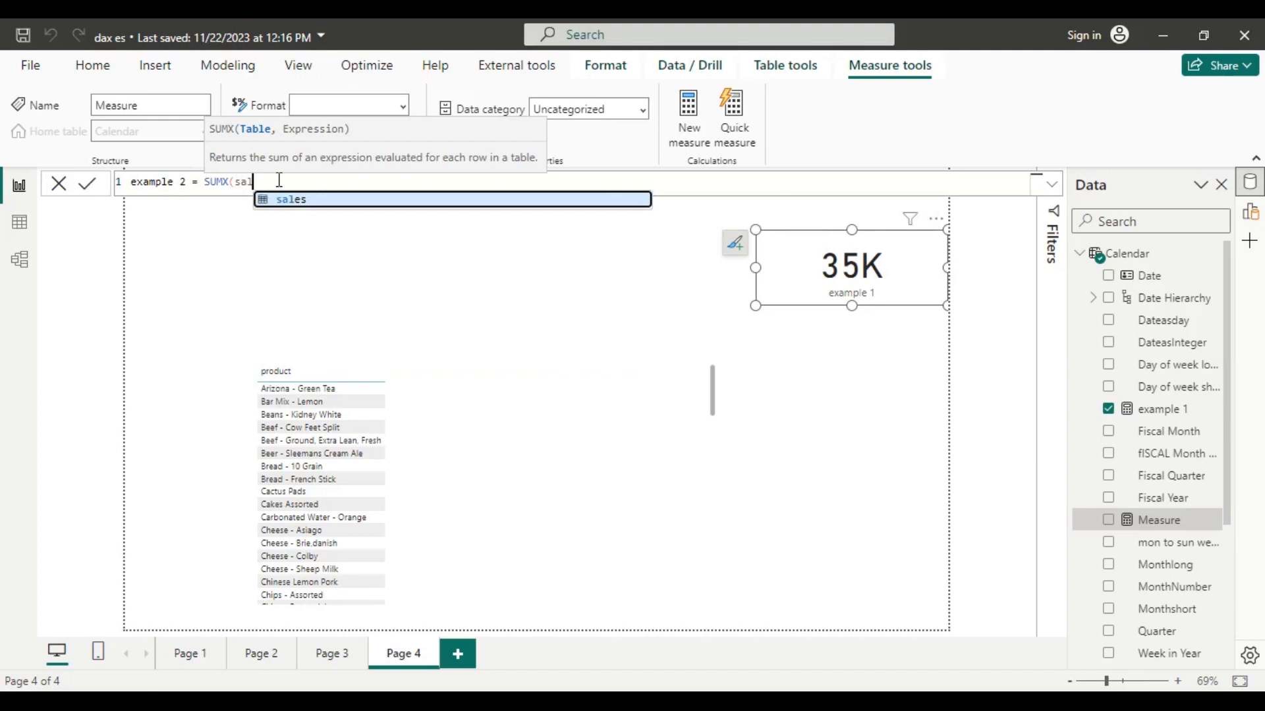
pyautogui.press('Tab')
pyautogui.write(',')
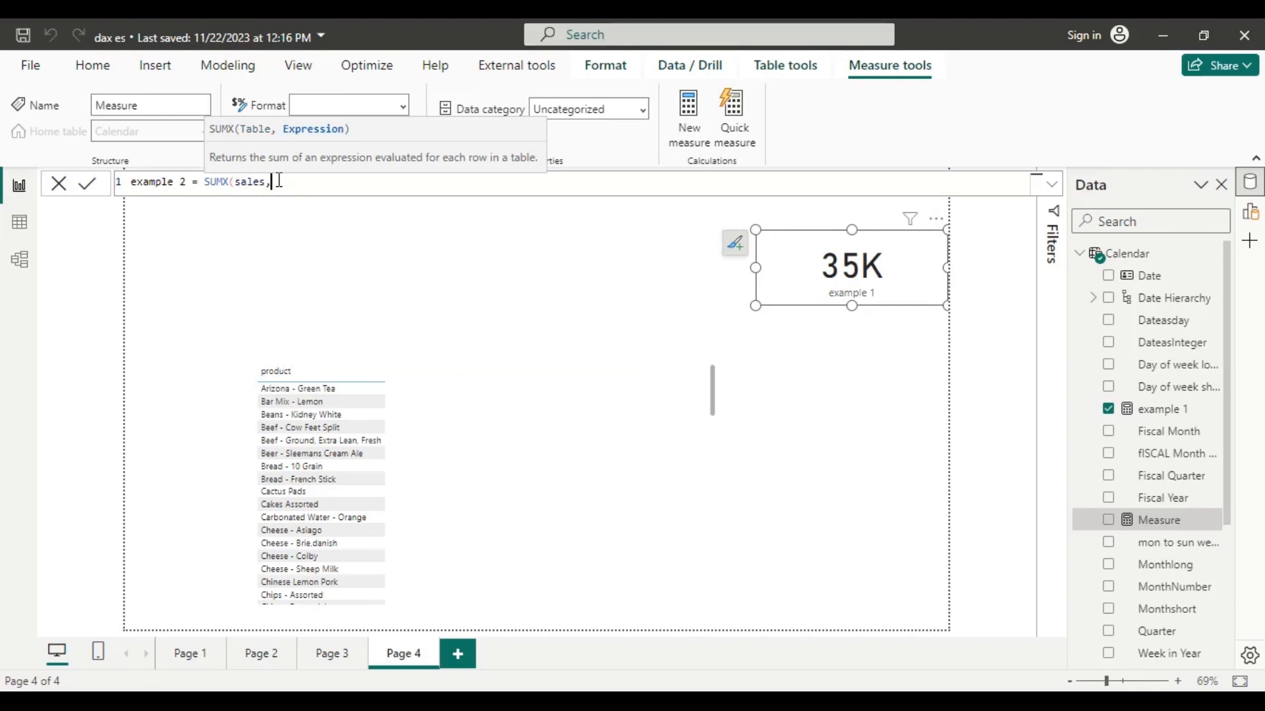
pyautogui.write('qu')
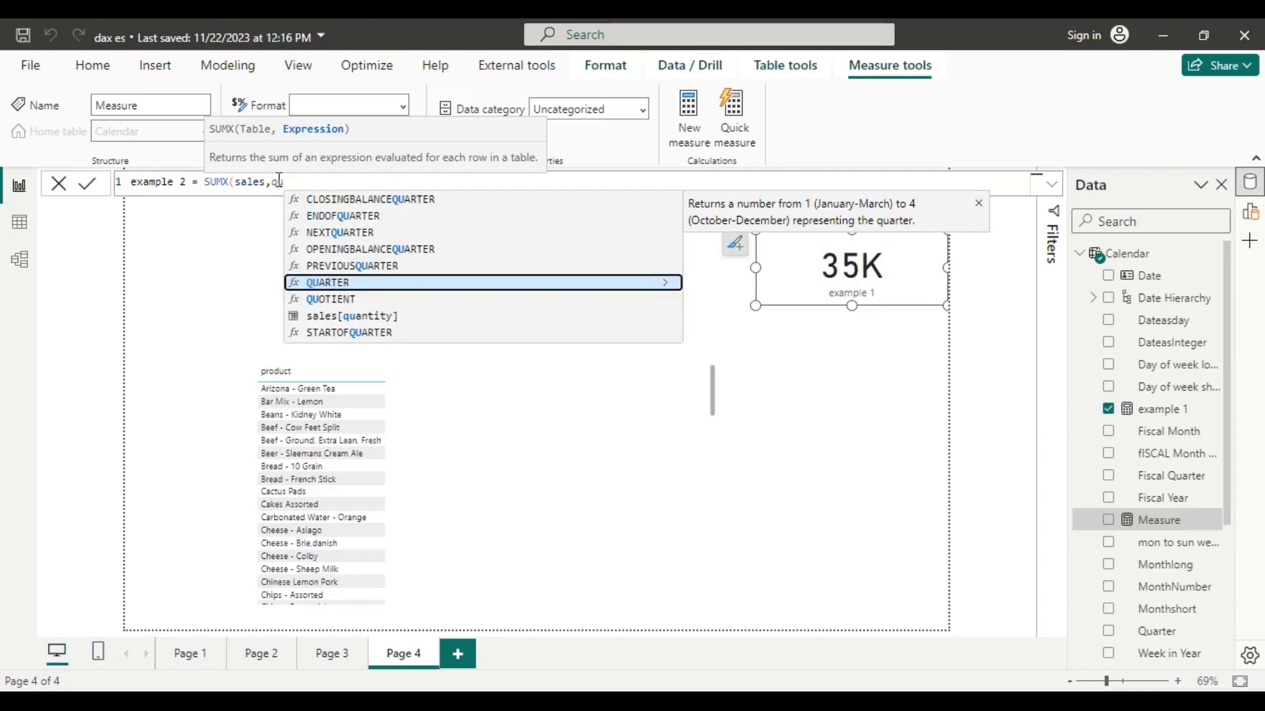
pyautogui.press('Down')
pyautogui.press('Down')
pyautogui.press('Down')
pyautogui.press('Up')
pyautogui.press('Tab')
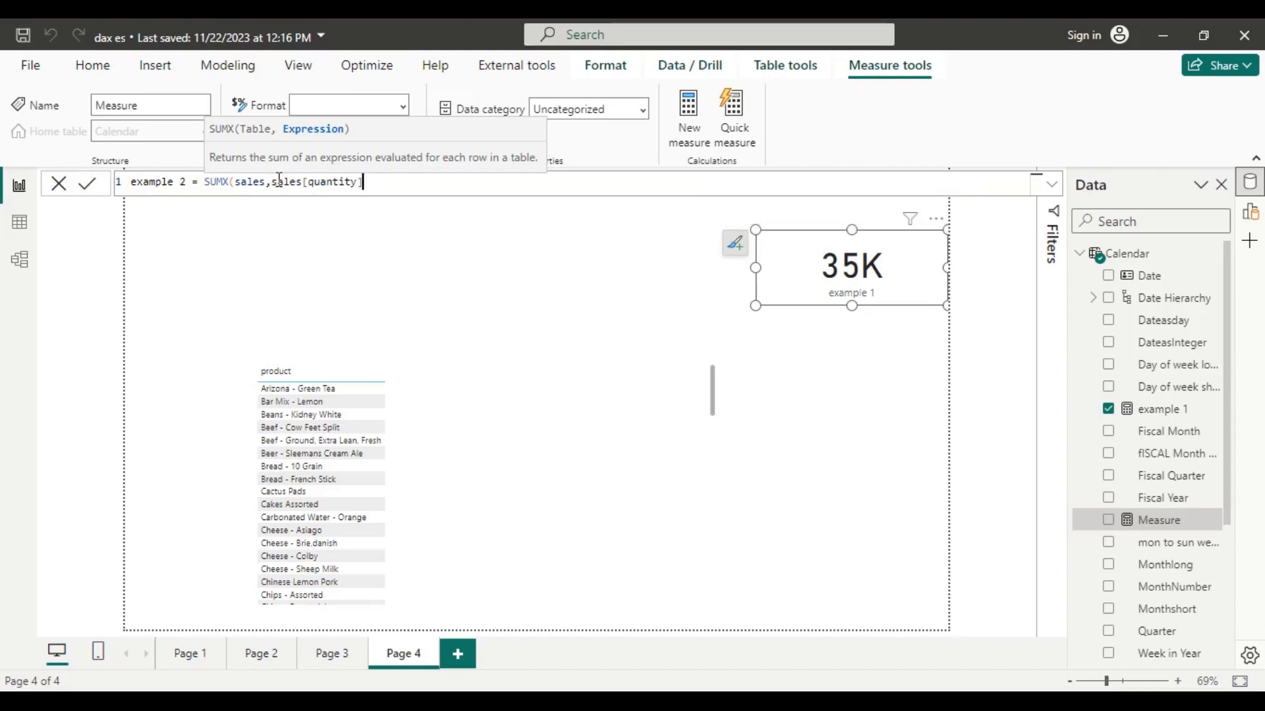
pyautogui.write(')')
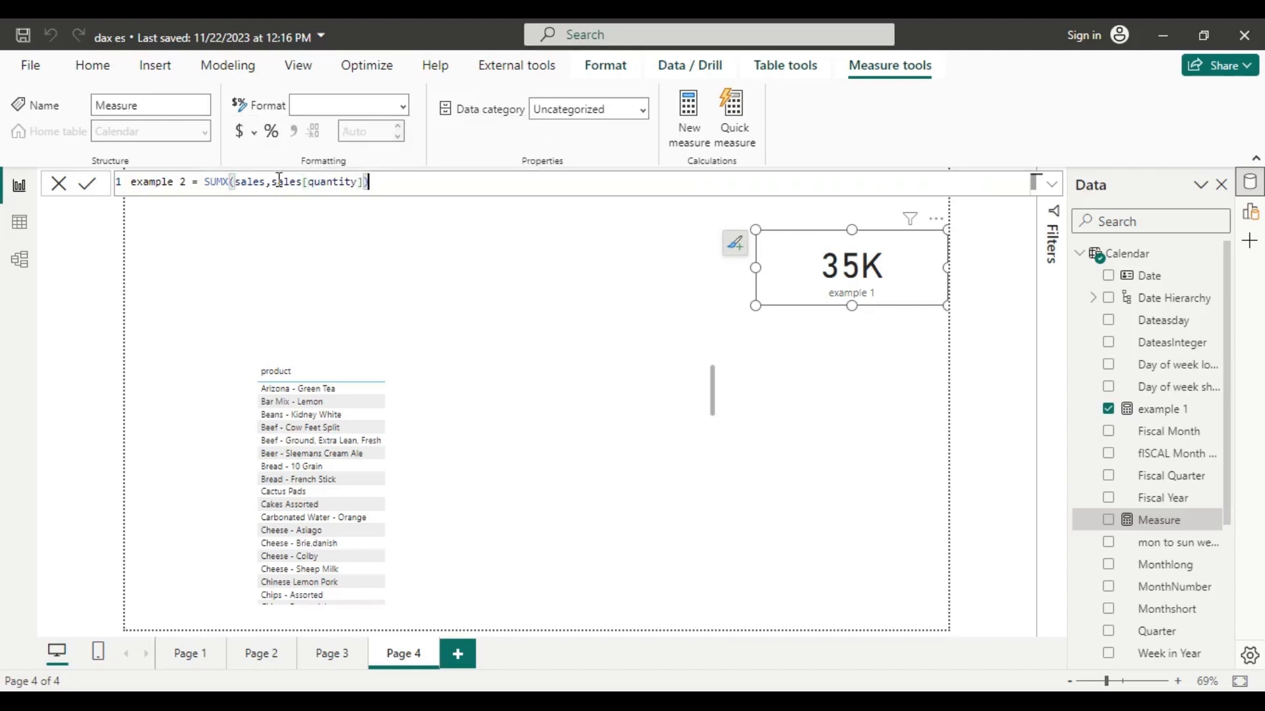
pyautogui.press('Return')
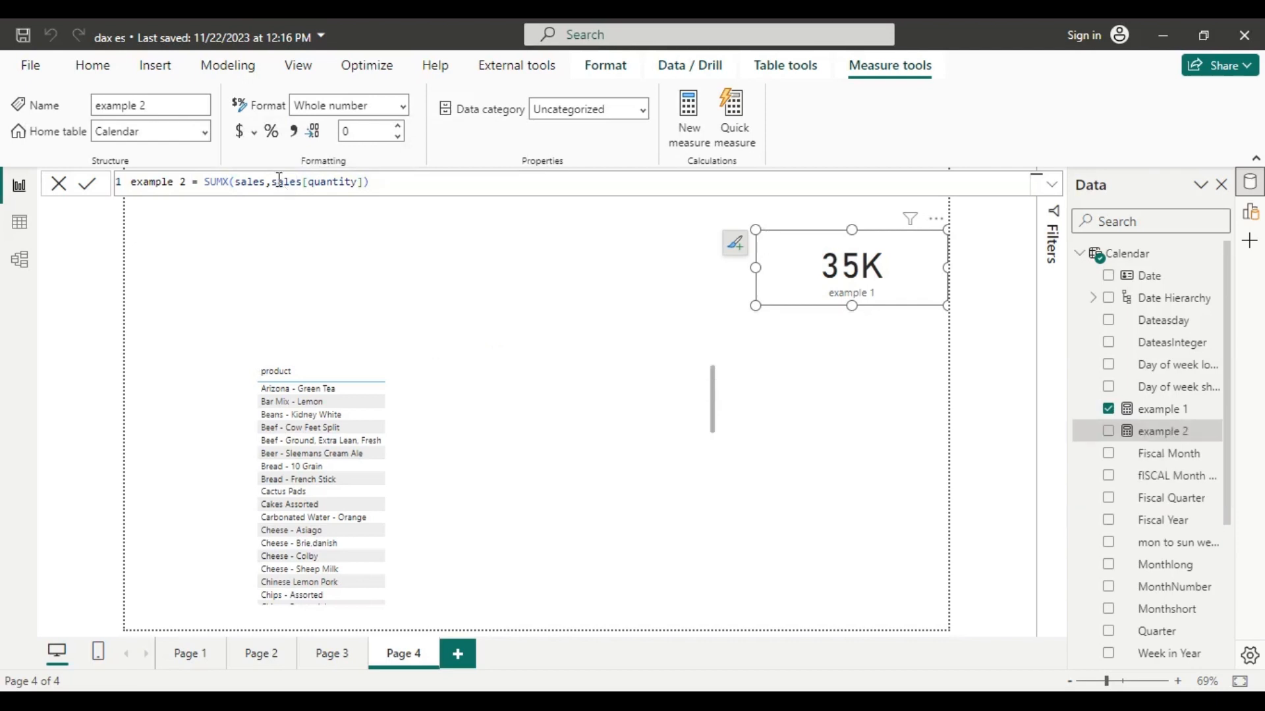
# Step: Place the example 2 measure as a card beside the example 1 card on Page 4 and reduce its width and height to match
pyautogui.moveTo(1157, 441); pyautogui.dragTo(567, 262)
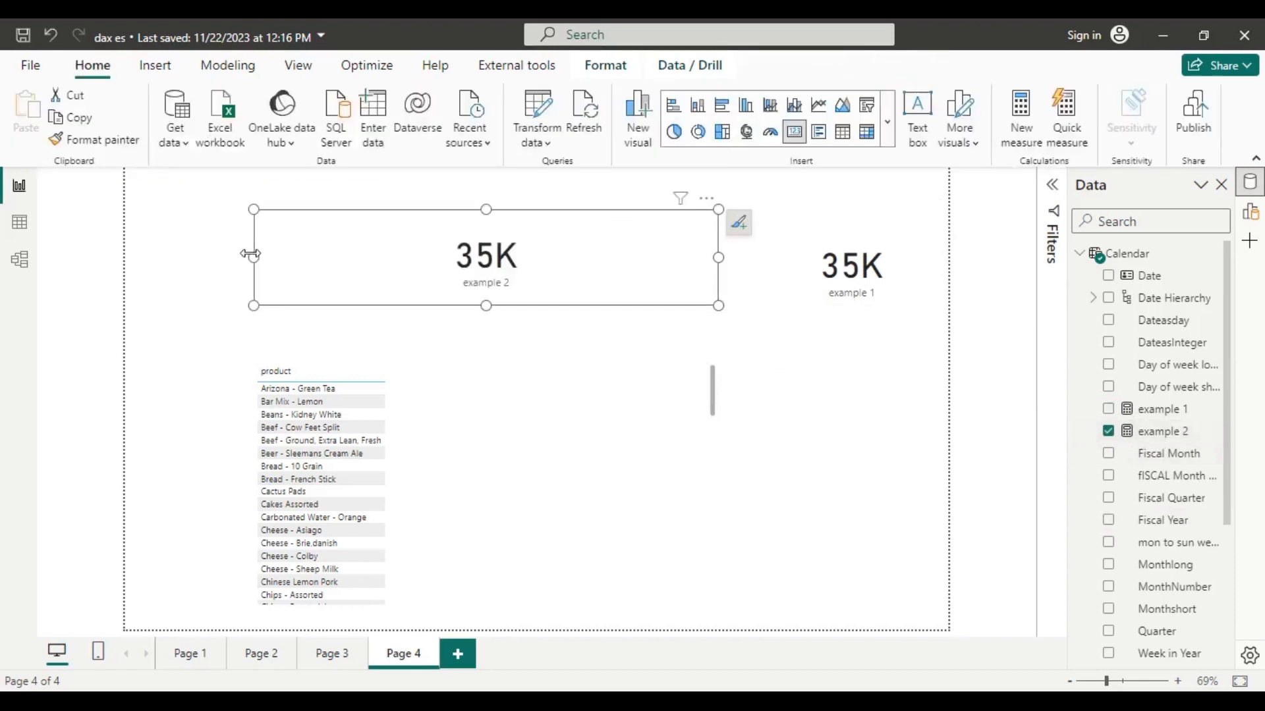
pyautogui.moveTo(254, 254); pyautogui.dragTo(518, 285)
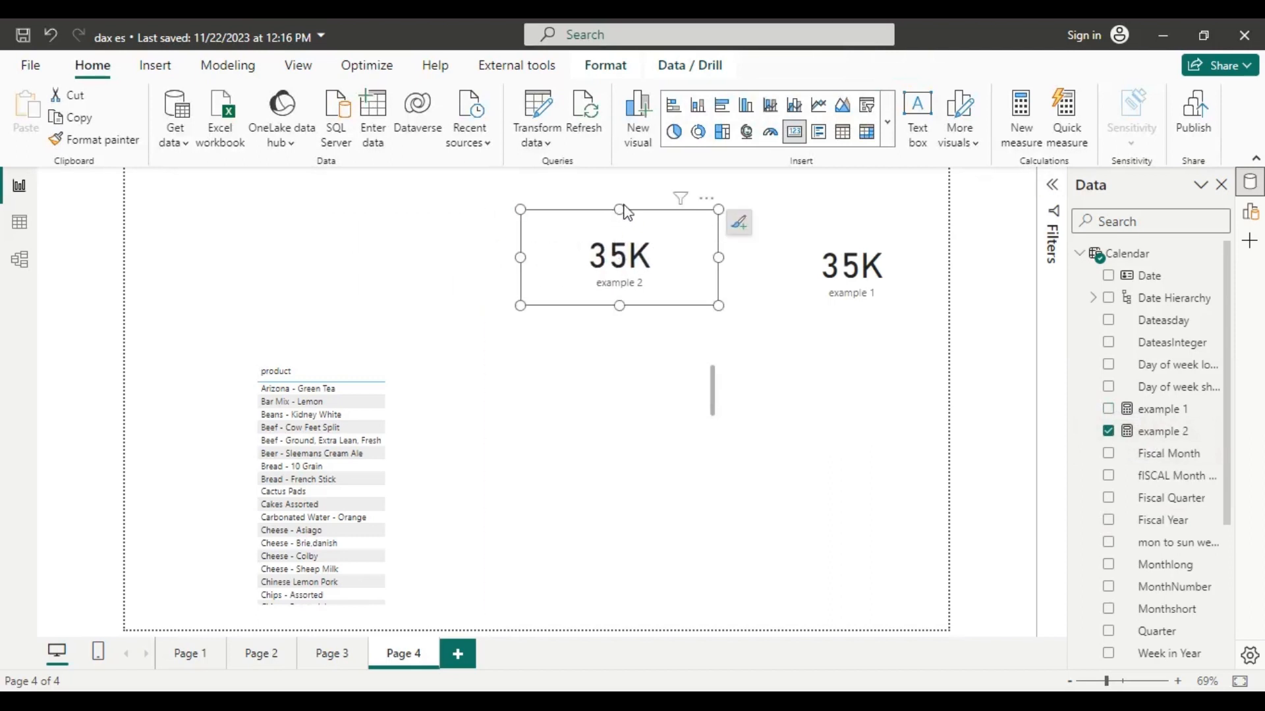
pyautogui.moveTo(619, 210); pyautogui.dragTo(620, 230)
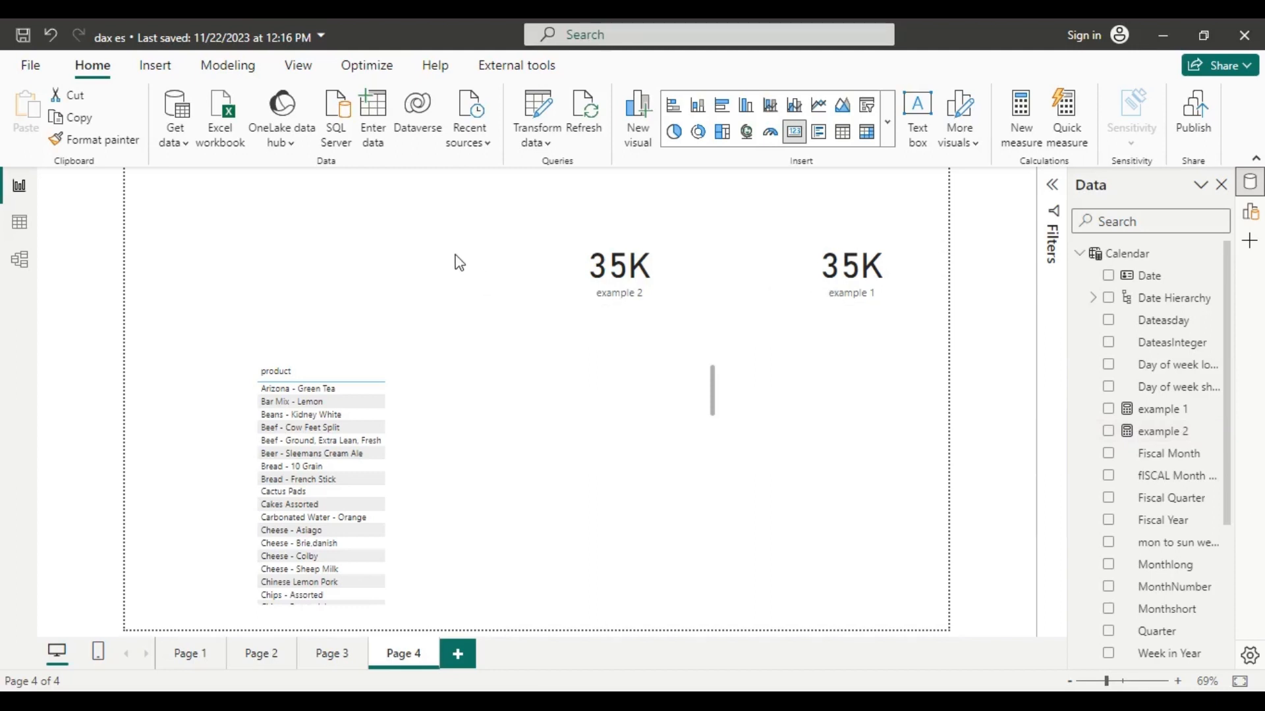
# Step: Collapse the Calendar table, expand the sales table, and open the Revenue Measure to examine its formula
pyautogui.click(1082, 256)
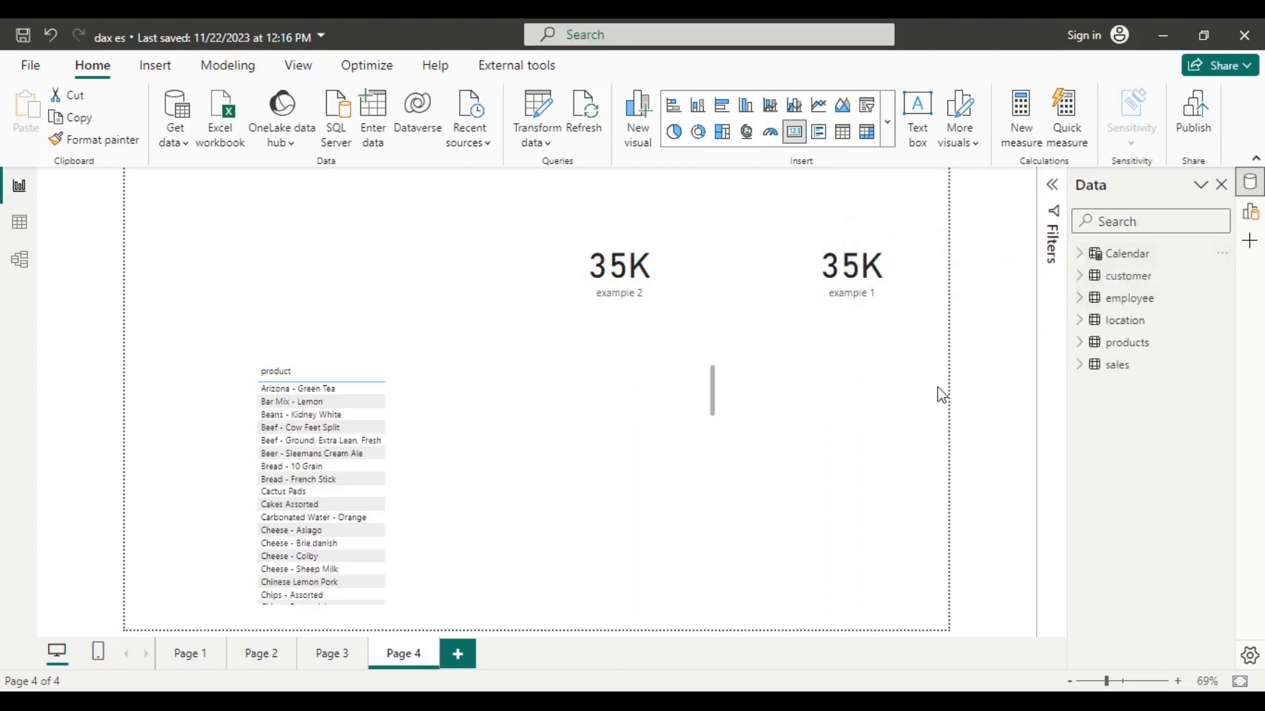
pyautogui.click(1080, 366)
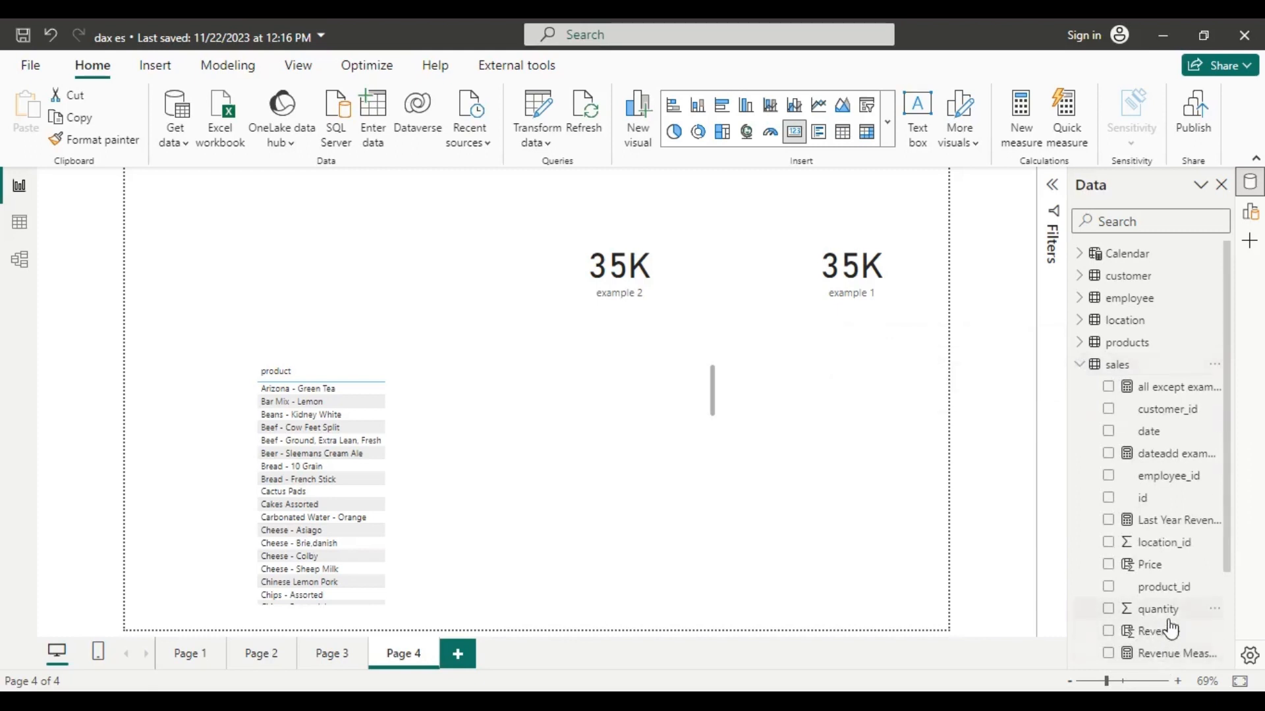
pyautogui.scroll(-1, 1170, 631)
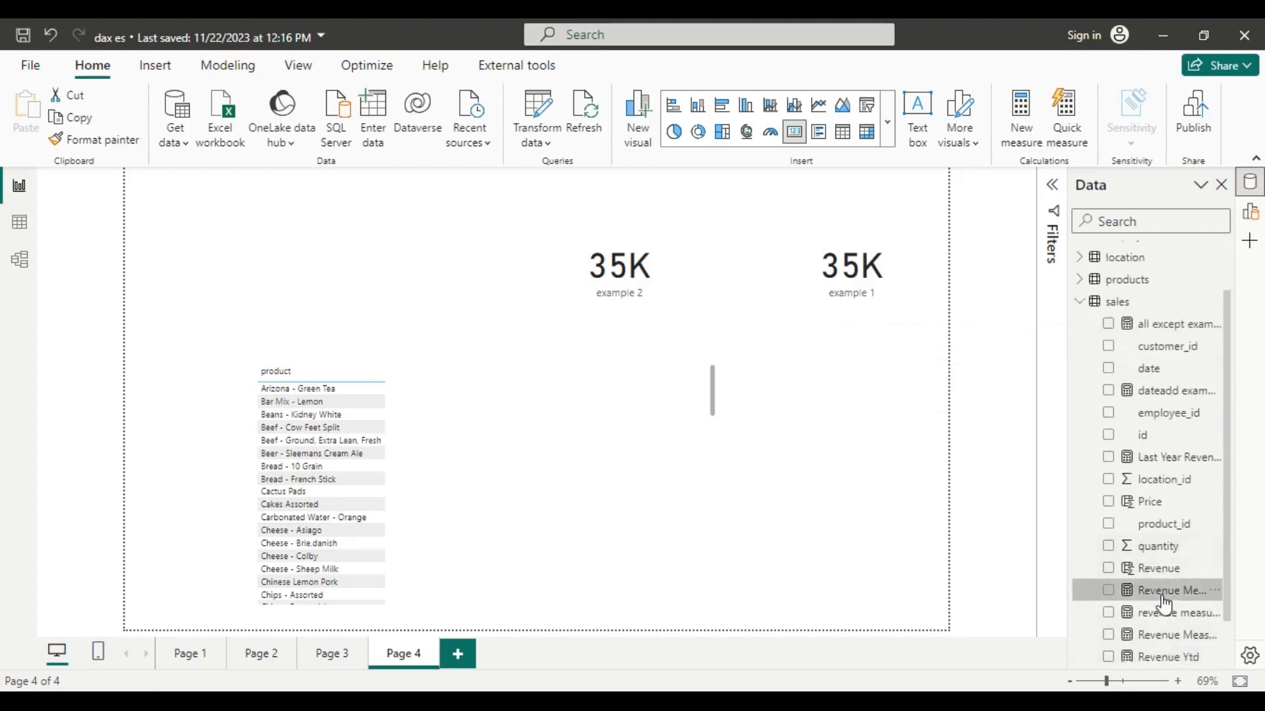
pyautogui.click(1163, 598)
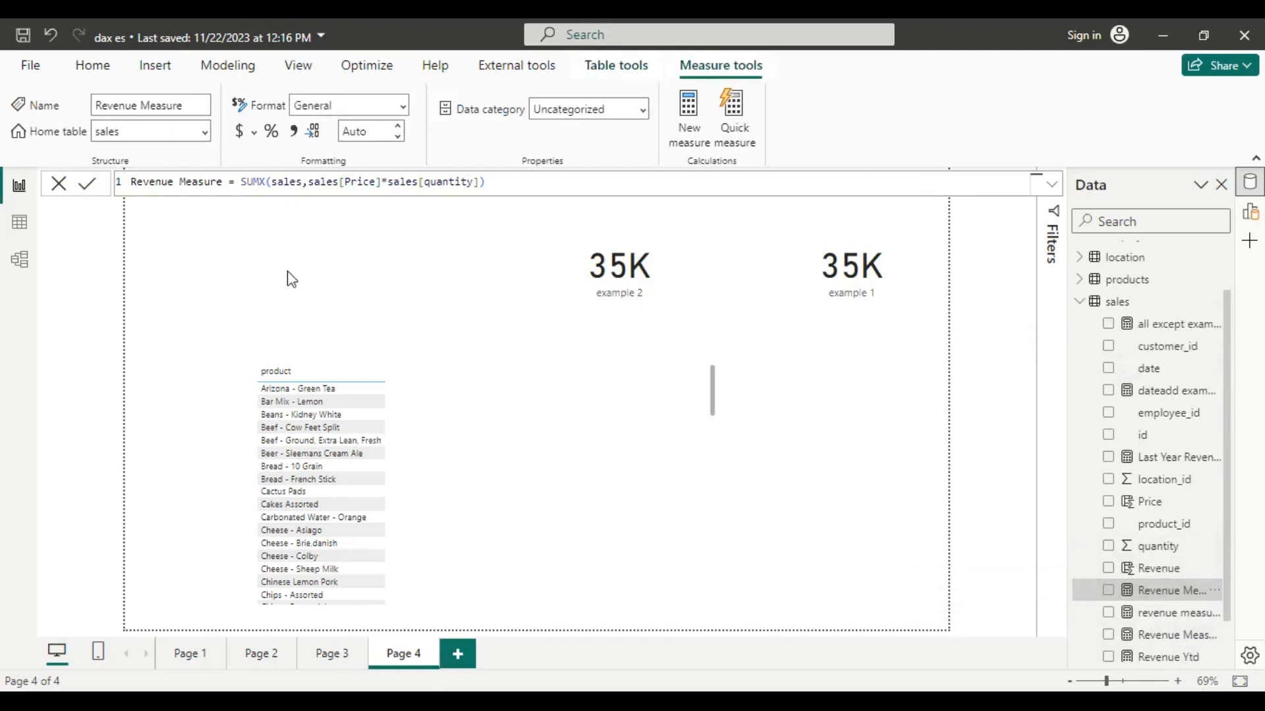